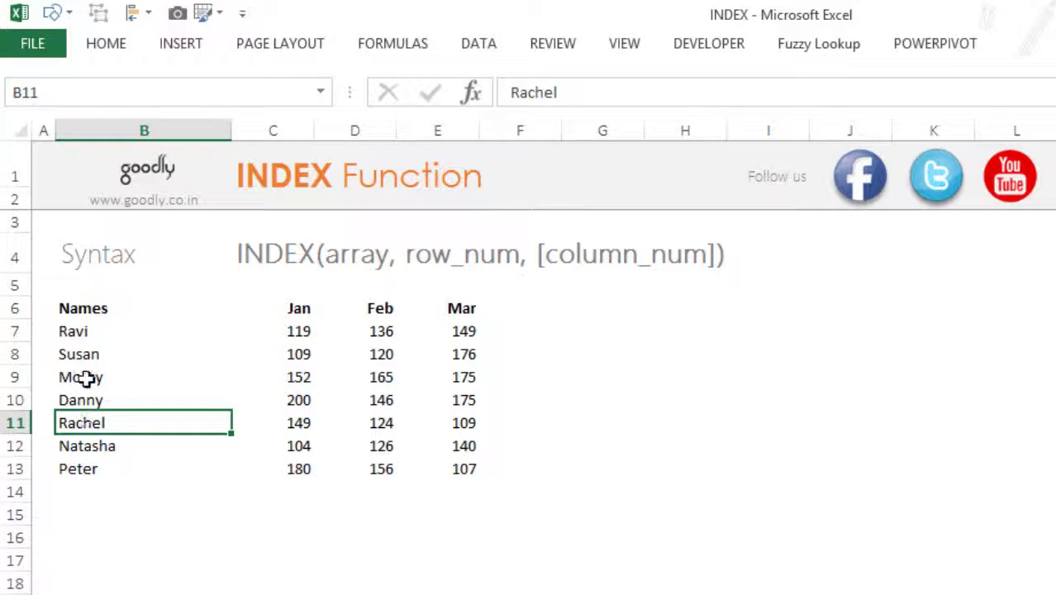
left_click_drag(100, 337, 108, 478)
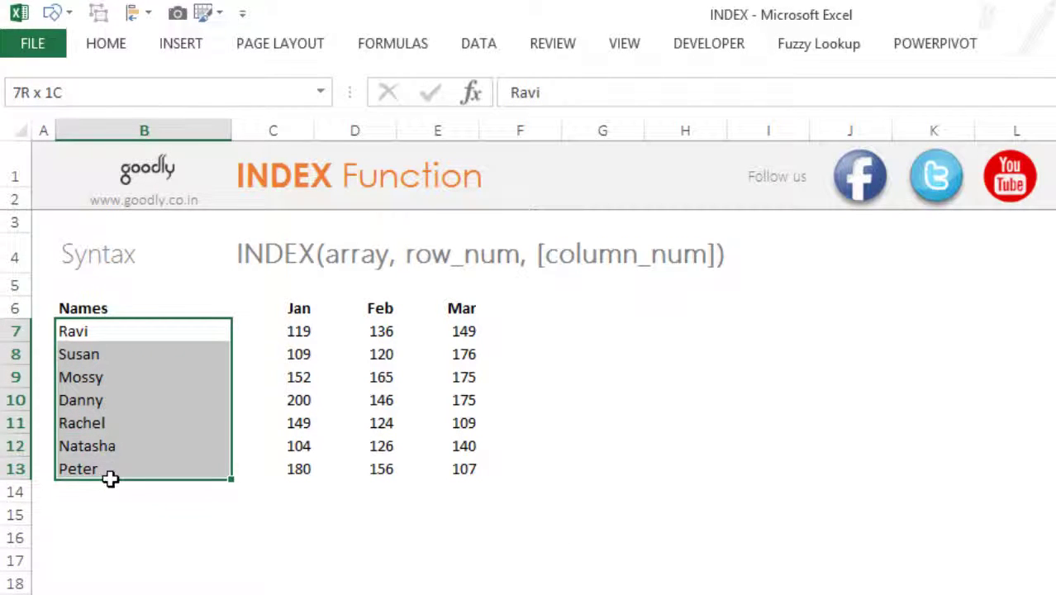
left_click_drag(303, 312, 461, 310)
left_click_drag(300, 335, 473, 493)
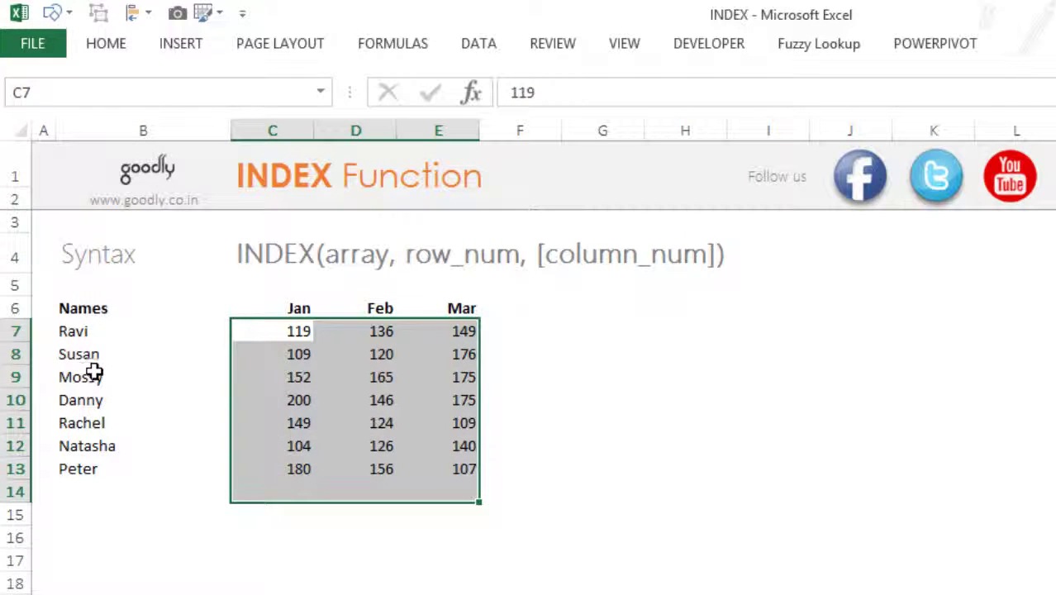
- Enter =INDEX(B6:E13,4,3) in cell B15 to return the value at row 4, column 3 of the table
left_click(162, 525)
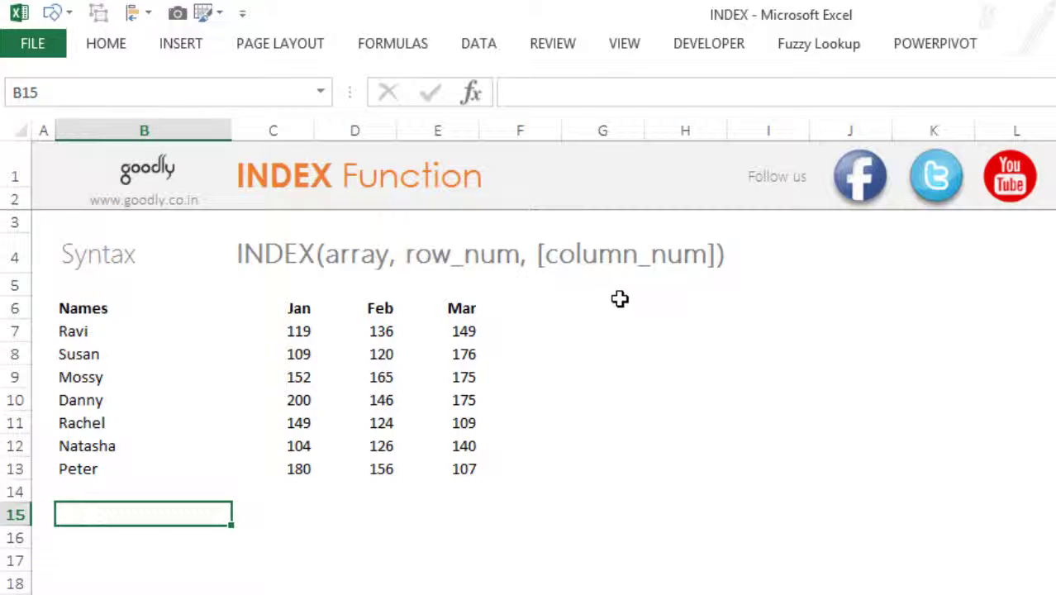
type("=INDEX(")
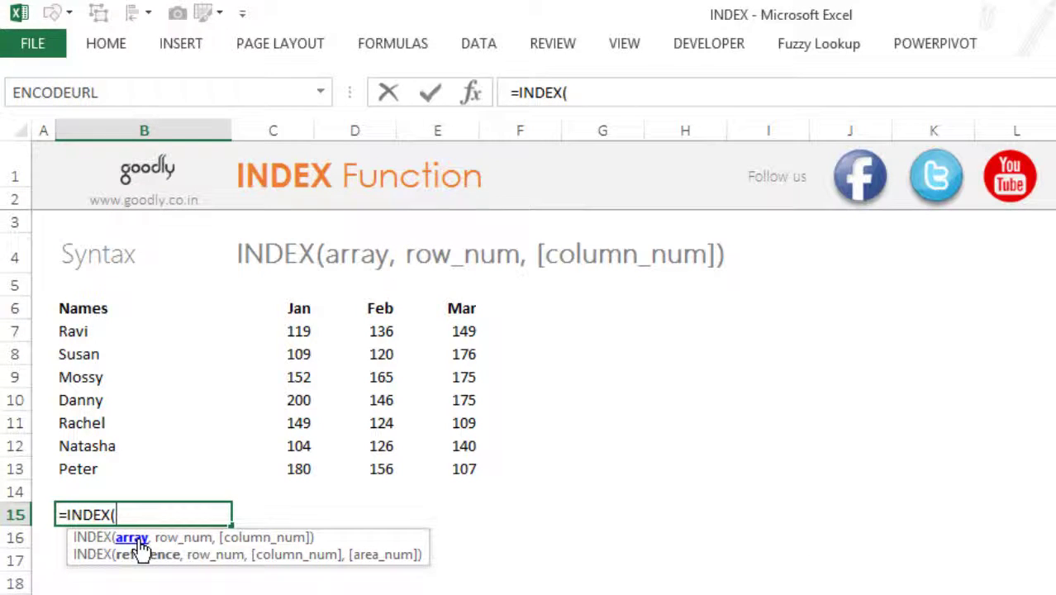
left_click(102, 313)
key("ctrl+shift+Right")
key("ctrl+shift+Down")
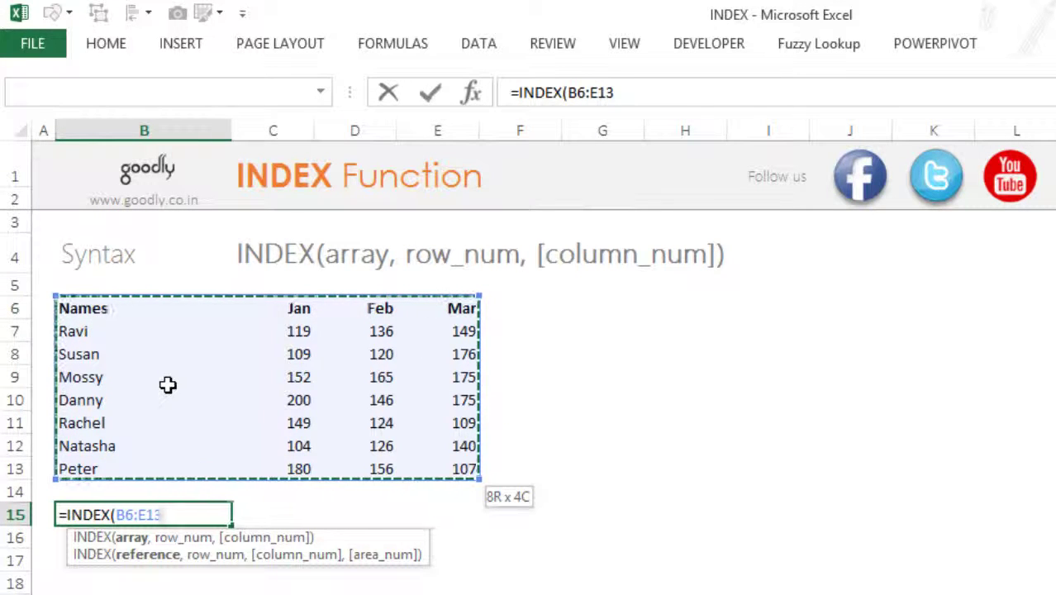
type(",")
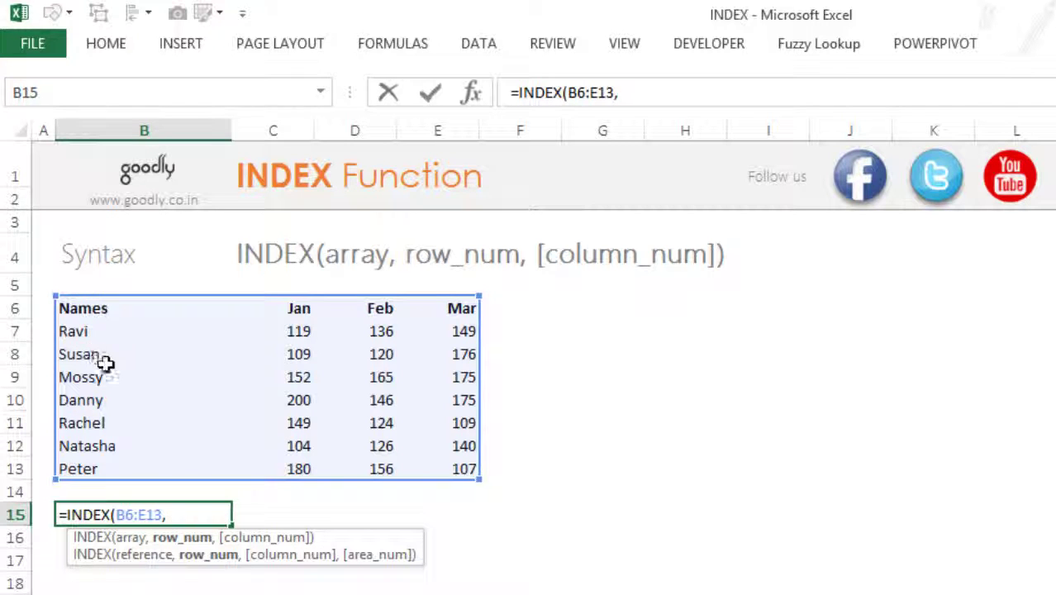
type("4,")
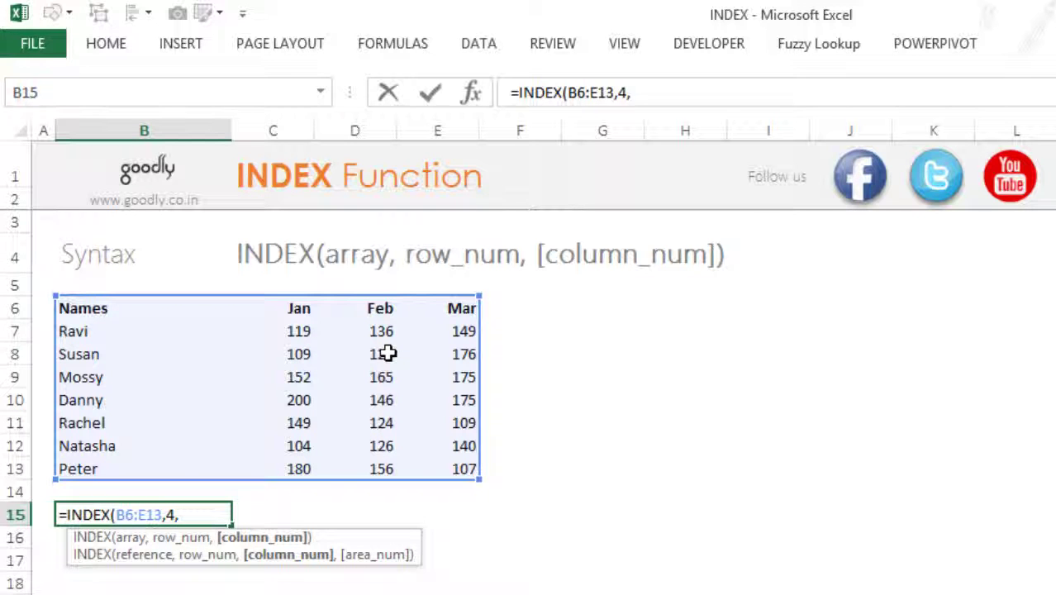
type(")")
key("Return")
key("Up")
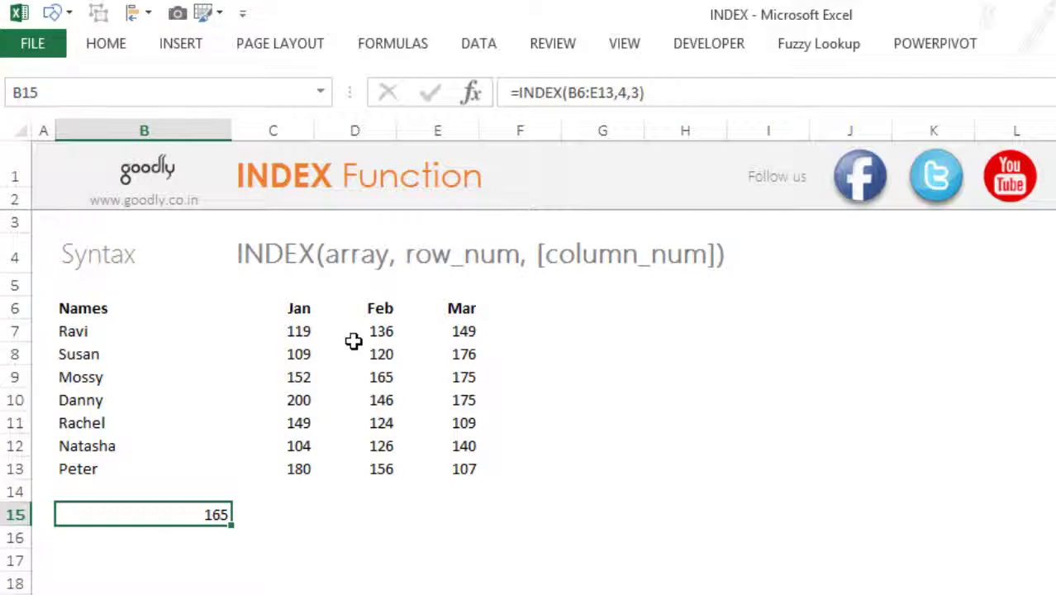
- Change the INDEX formula in B15 to row number 7 and column number 4
key("F2")
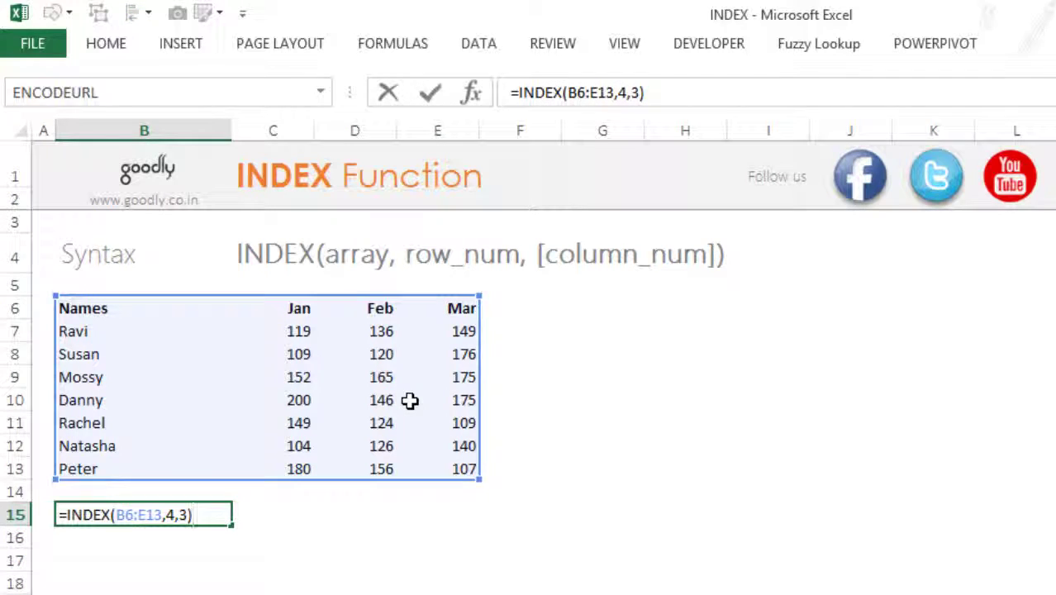
key("Left")
key("Left")
key("Left")
key("Left")
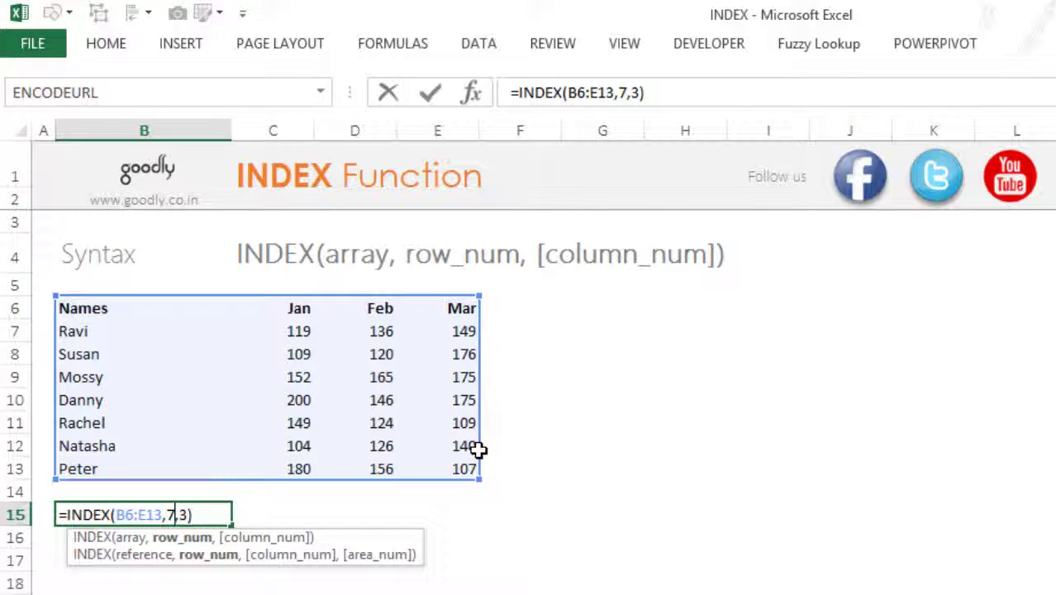
key("Right")
key("Right")
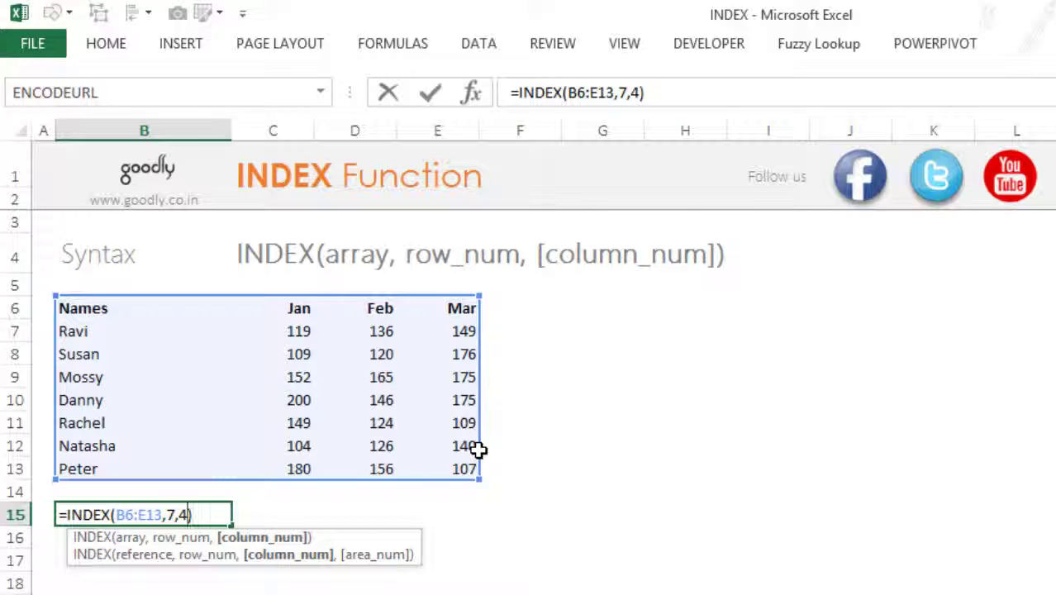
key("ctrl+Return")
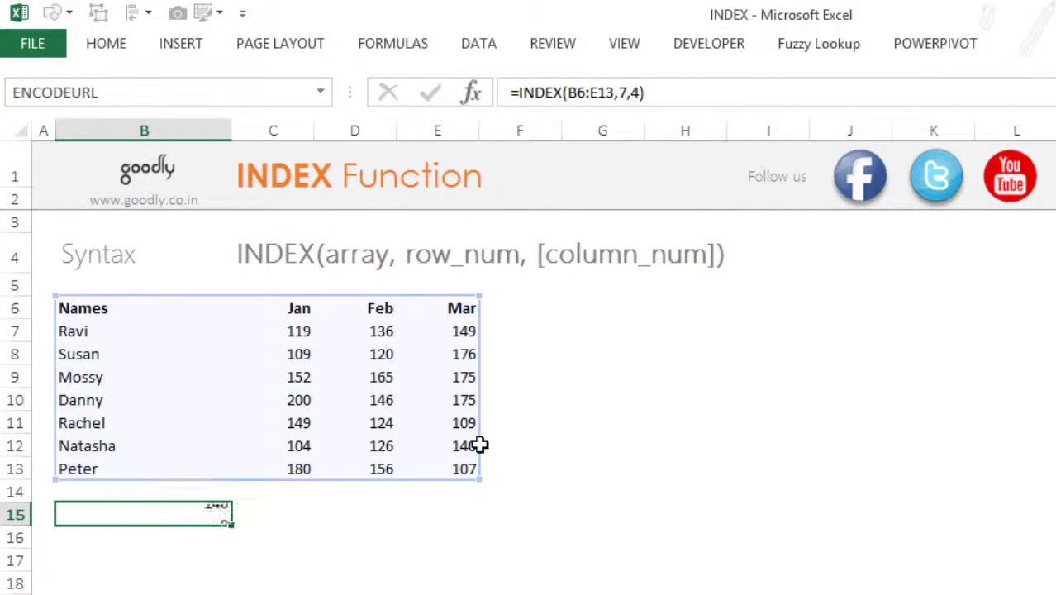
key("Return")
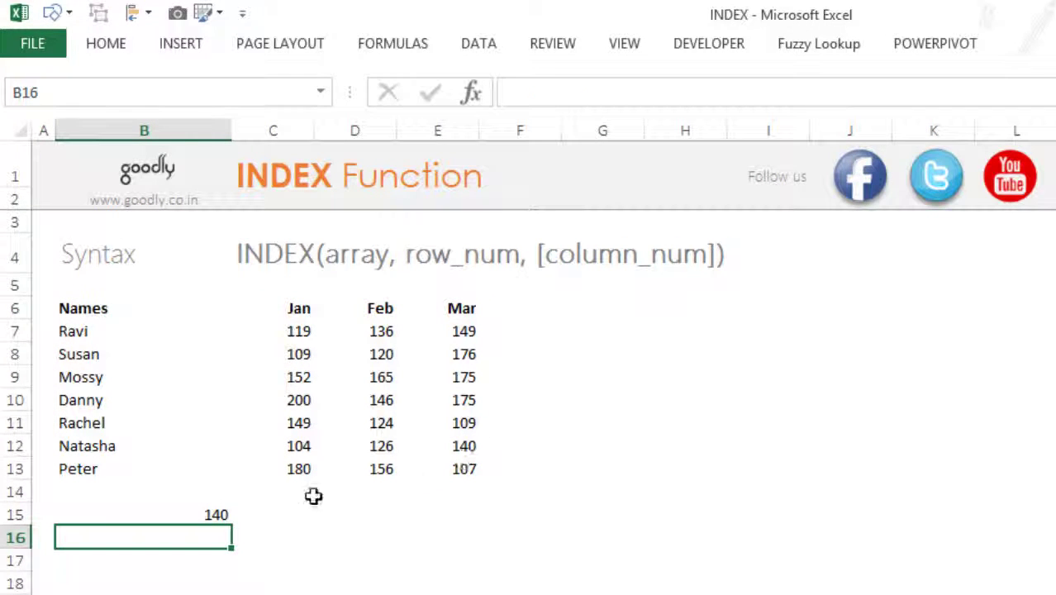
- Review the arguments of the INDEX formula in B15 and clear the cell
left_click(216, 517)
key("F2")
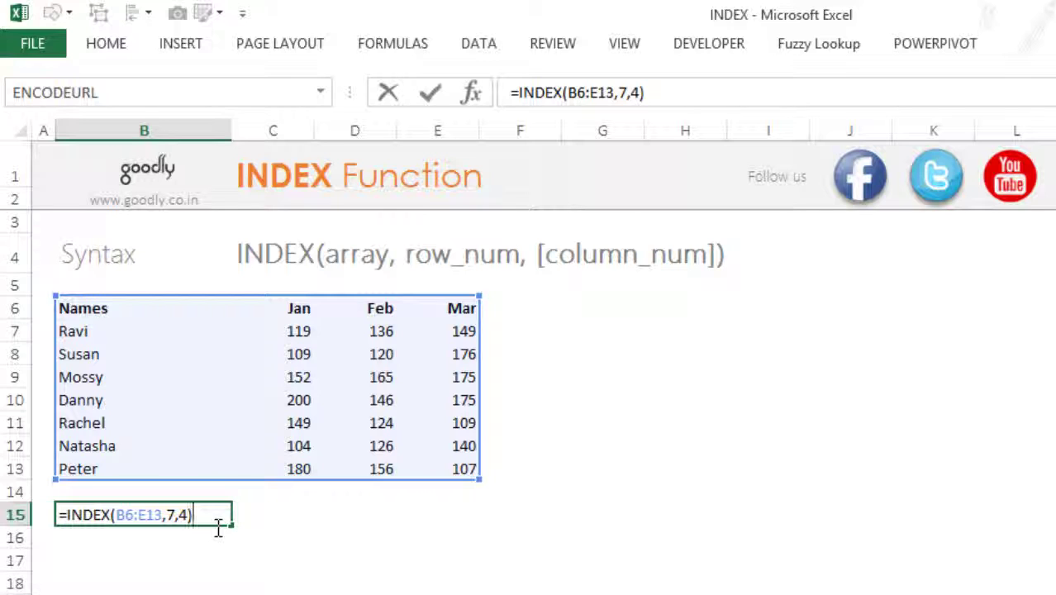
key("Left")
key("ctrl+Return")
key("Delete")
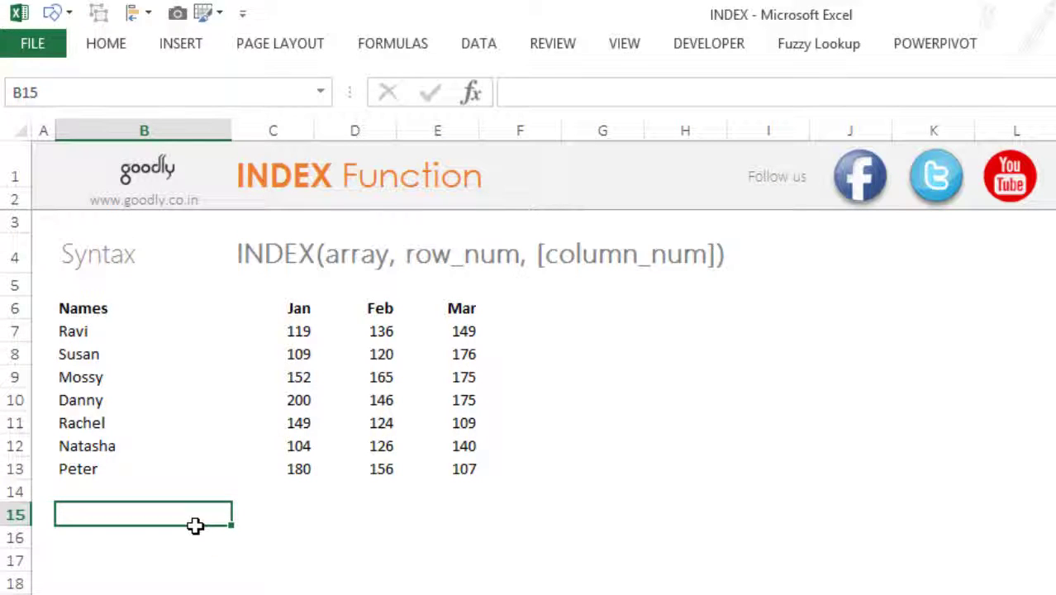
- Enter the name from B8 as the lookup name below the table and position it in B16
type("r")
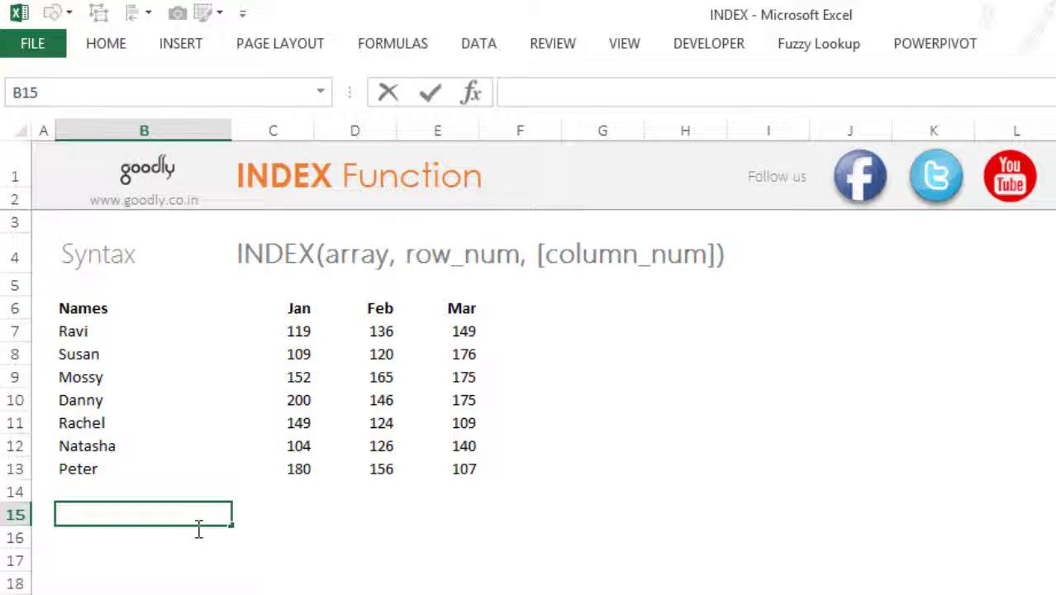
type("SA")
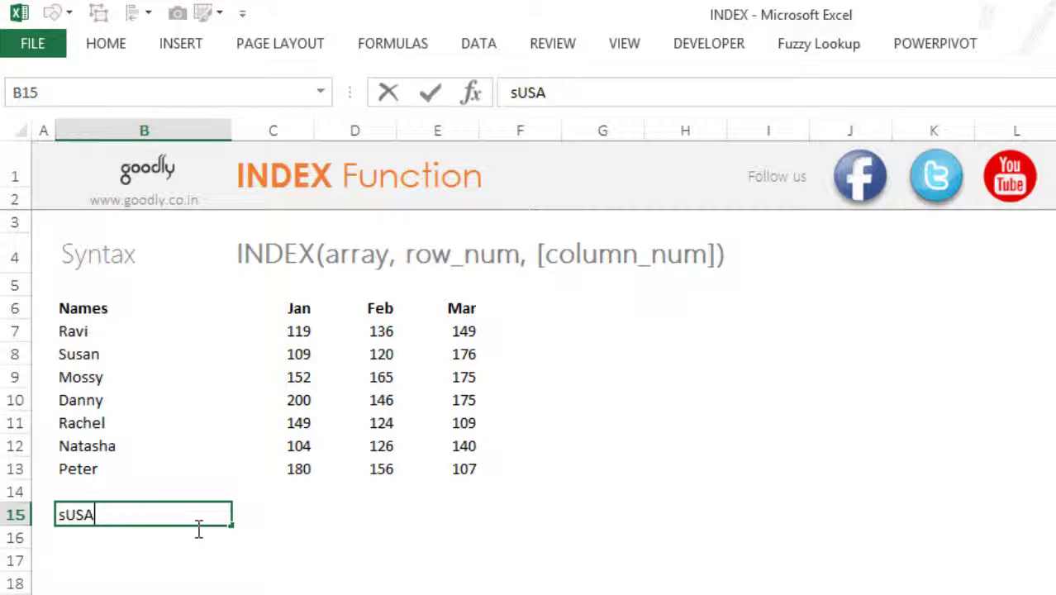
key("Return")
key("Right")
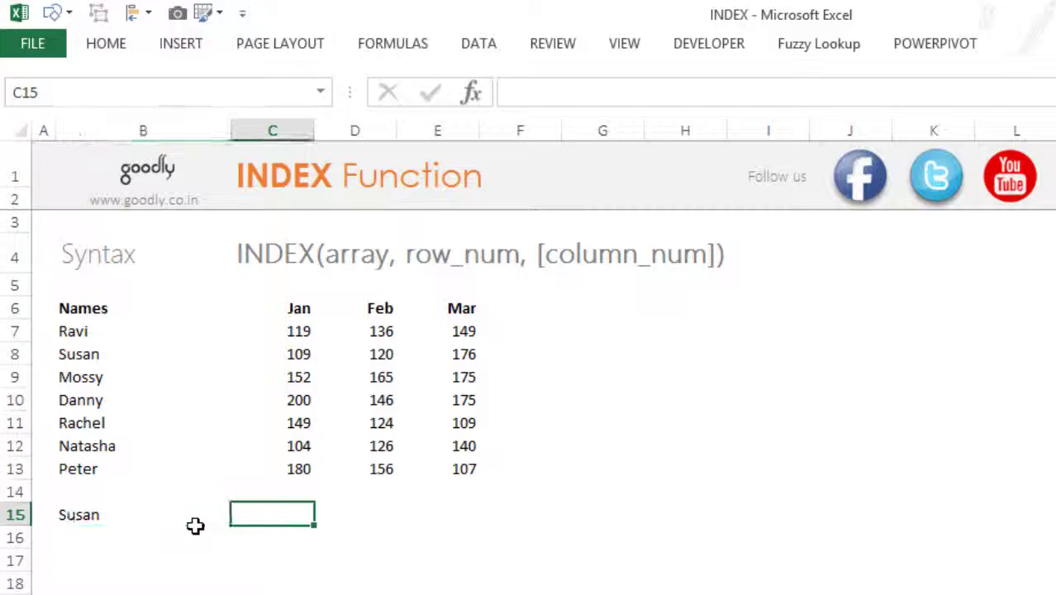
key("Up")
key("Down")
left_click(195, 526)
left_click_drag(199, 526, 196, 529)
- Enter Feb as the lookup month in cell C15
key("Right")
key("Up")
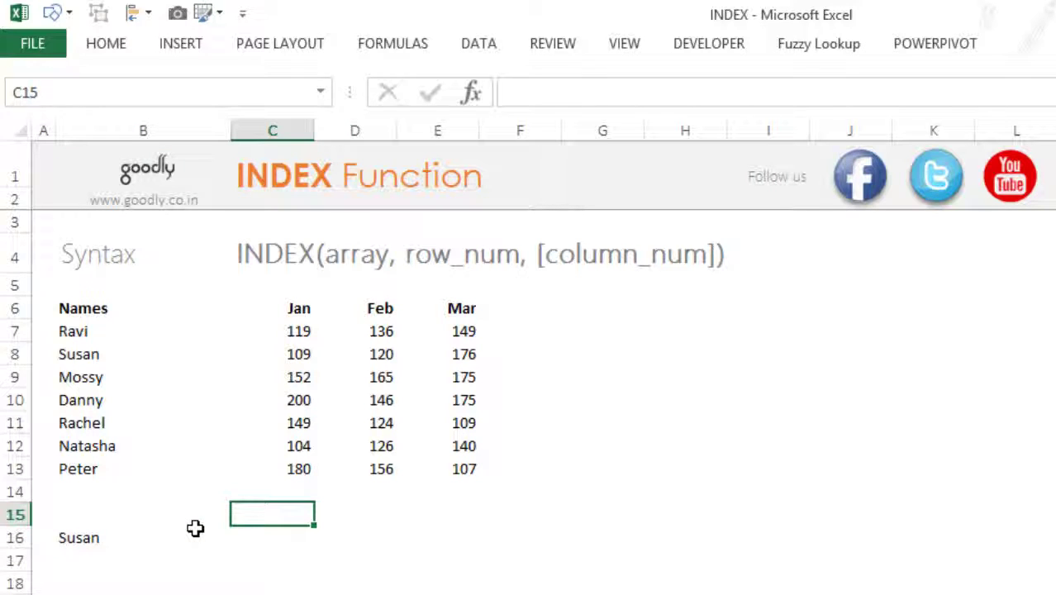
type("Feb")
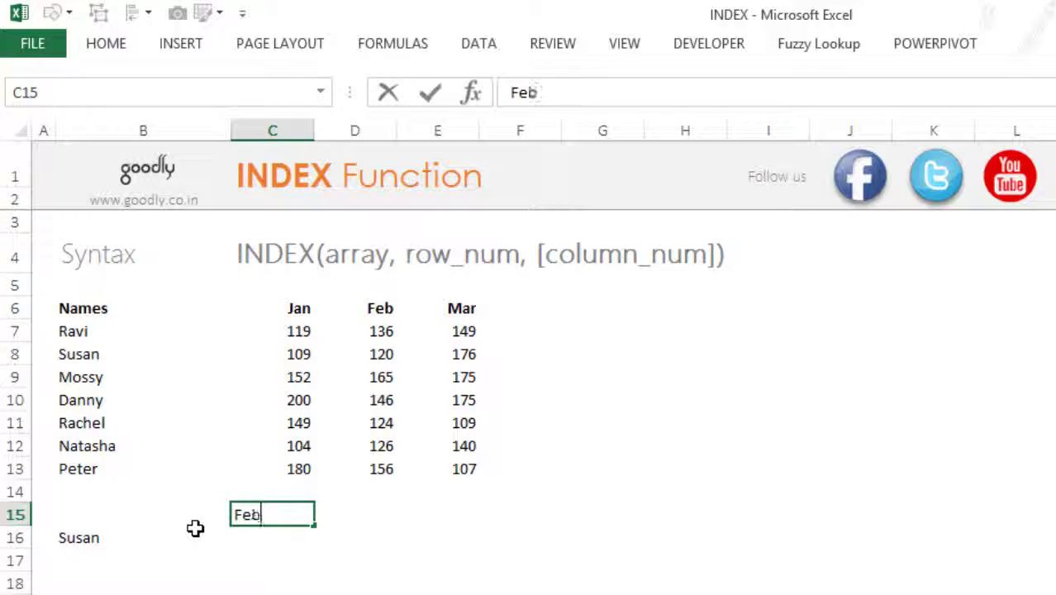
key("Return")
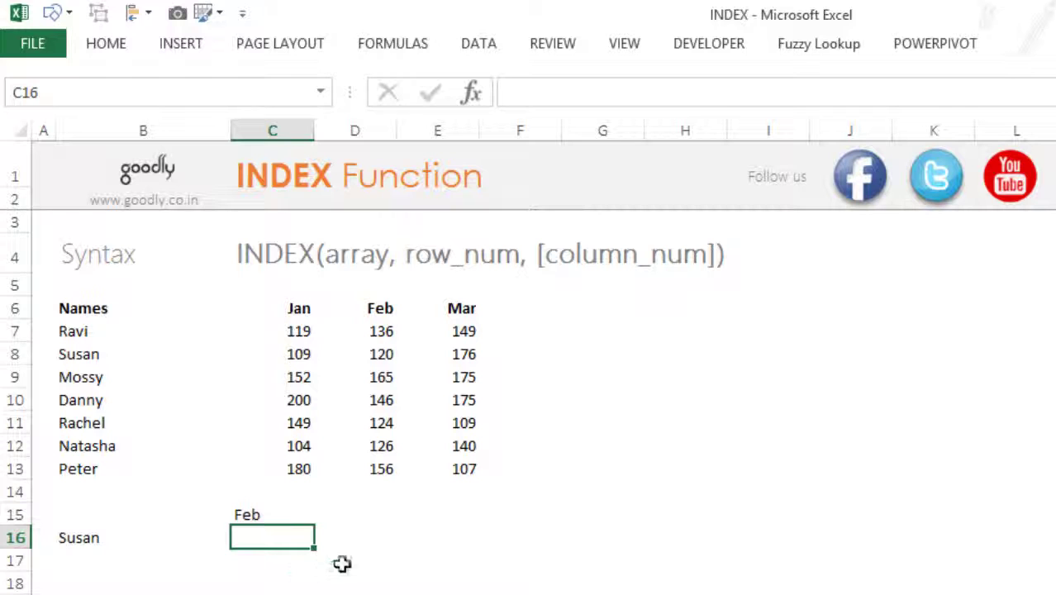
- Enter =MATCH(B16,$B$6:$B$13,0) in B17 to find the row position of the lookup name
left_click(100, 549)
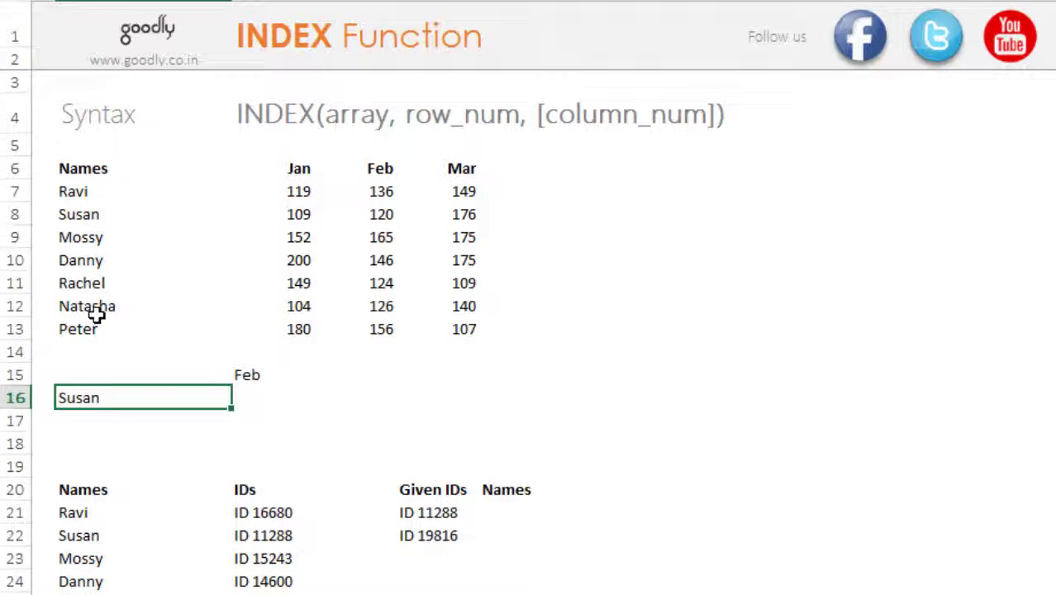
key("Return")
type("=MATCH(")
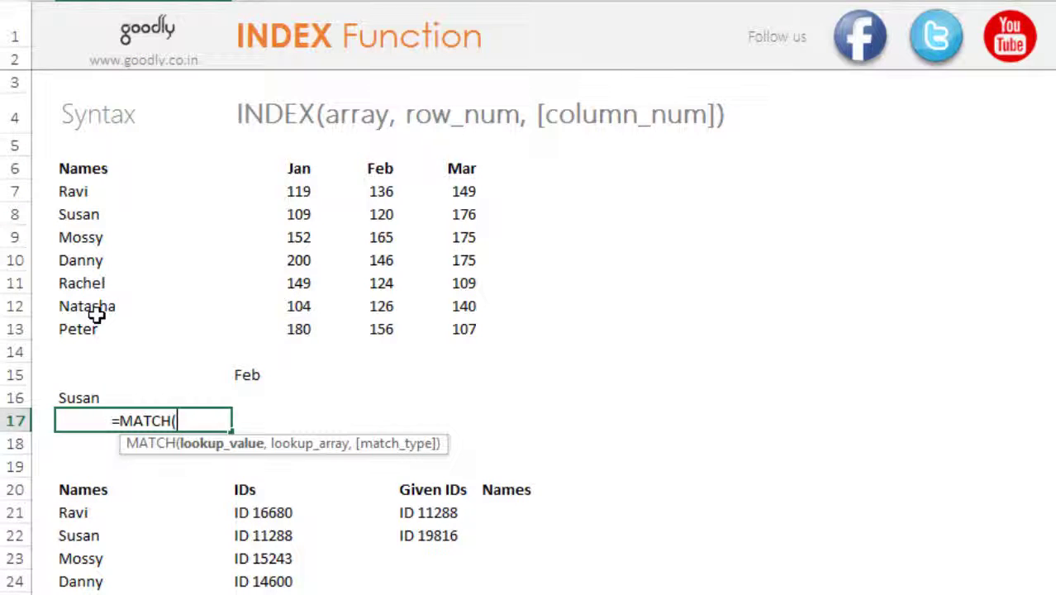
key("Up")
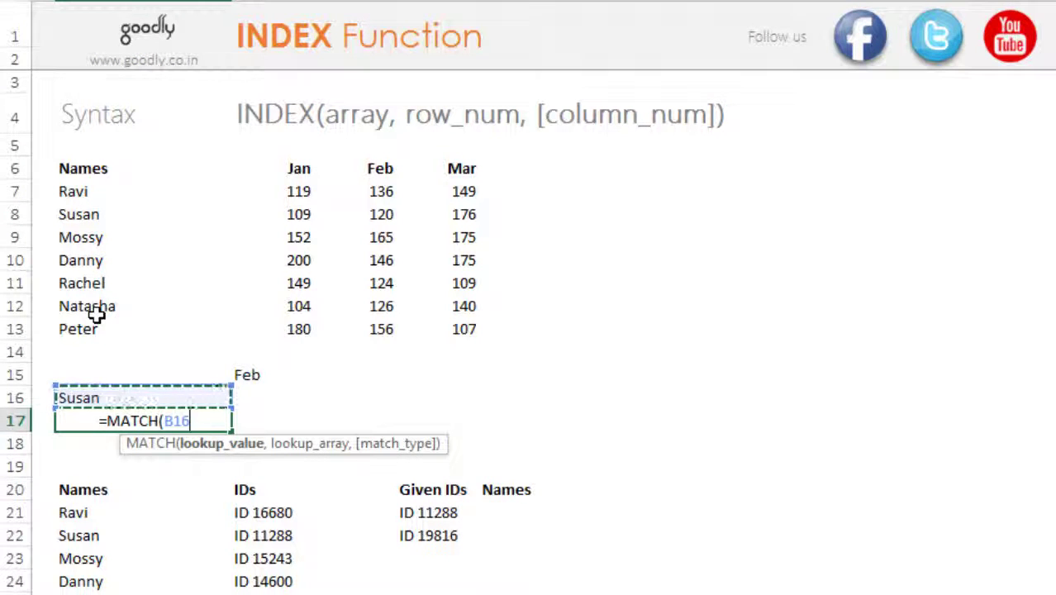
type(",")
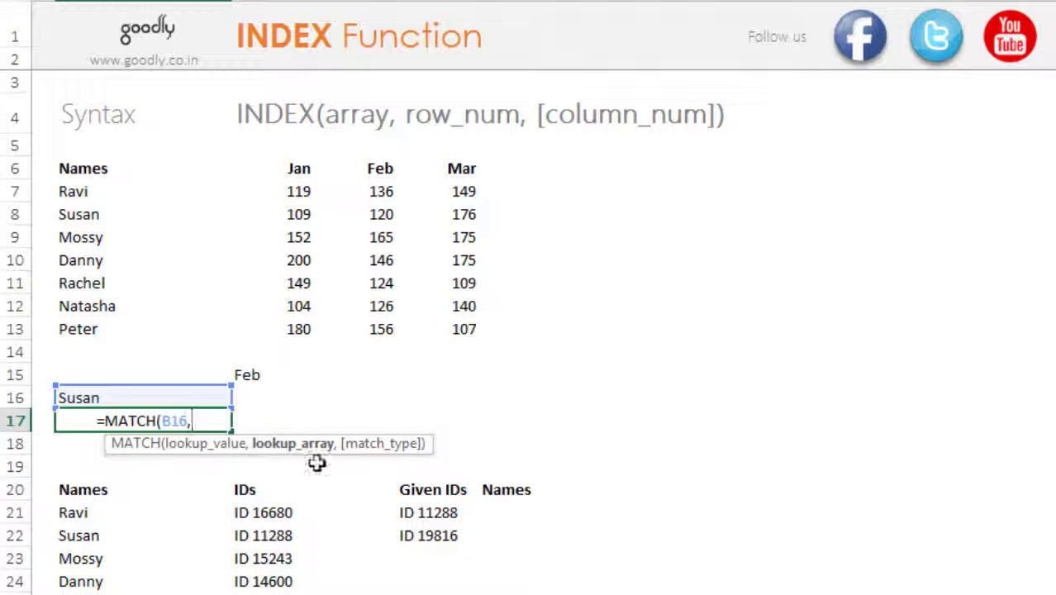
left_click_drag(118, 171, 116, 351)
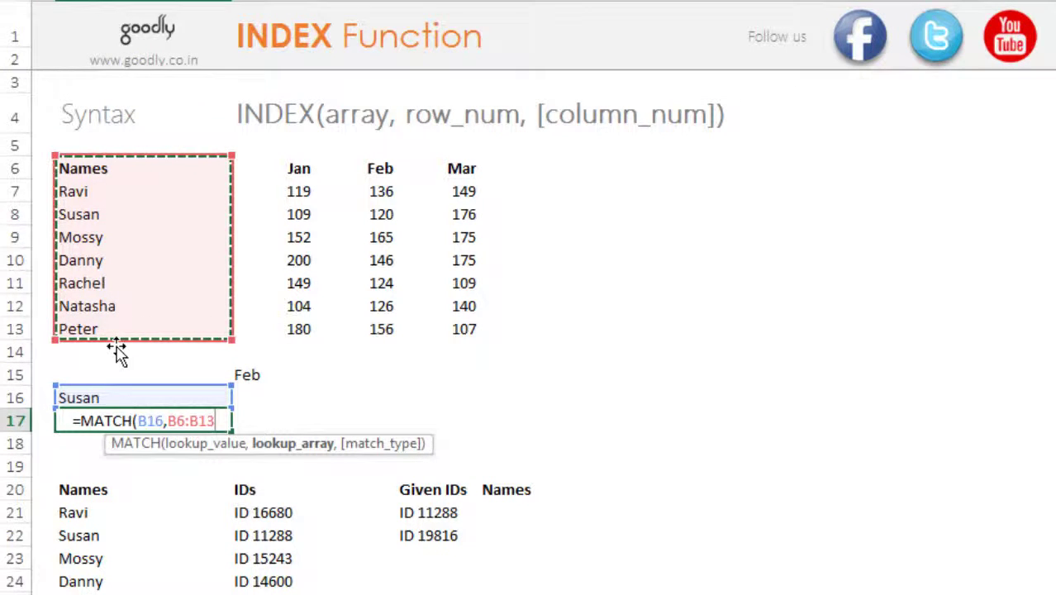
key("F4")
type(",0")
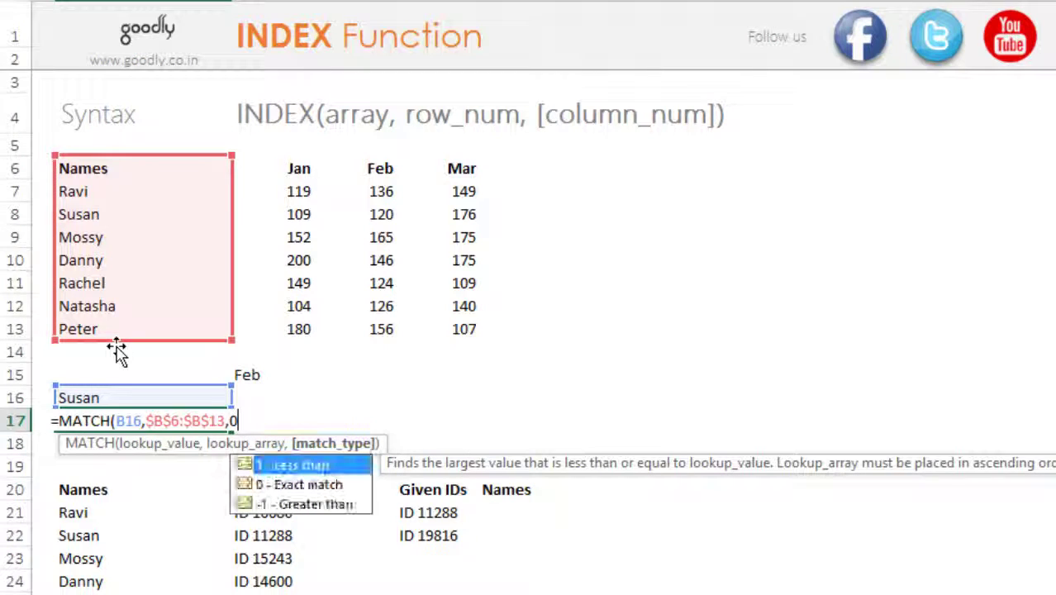
type(")")
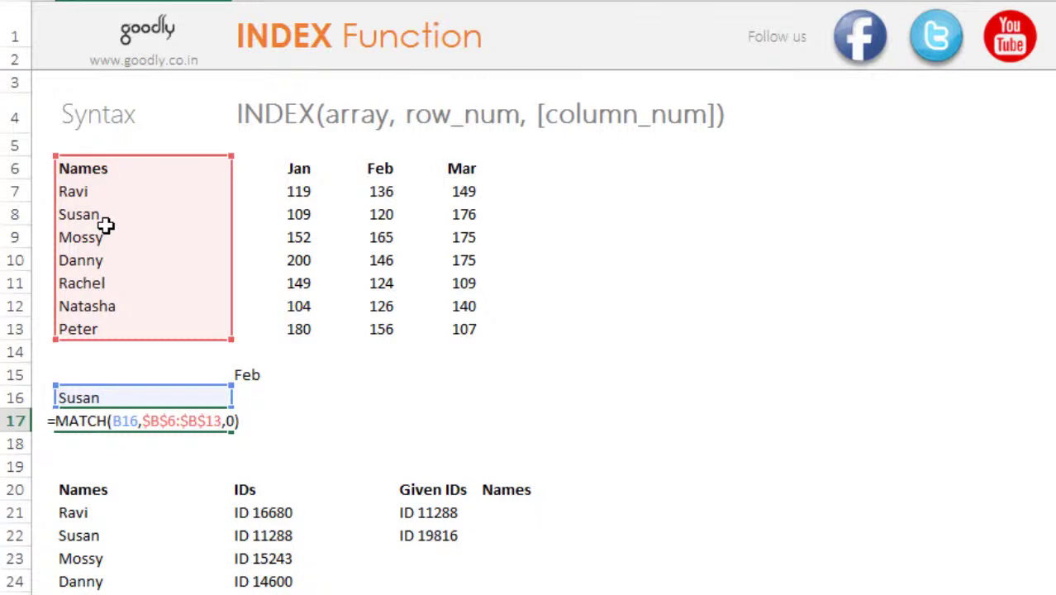
key("Return")
- Enter =MATCH(C15,$B$6:$E$6,0) in D15 to find the column position of the lookup month
key("Up")
key("Right")
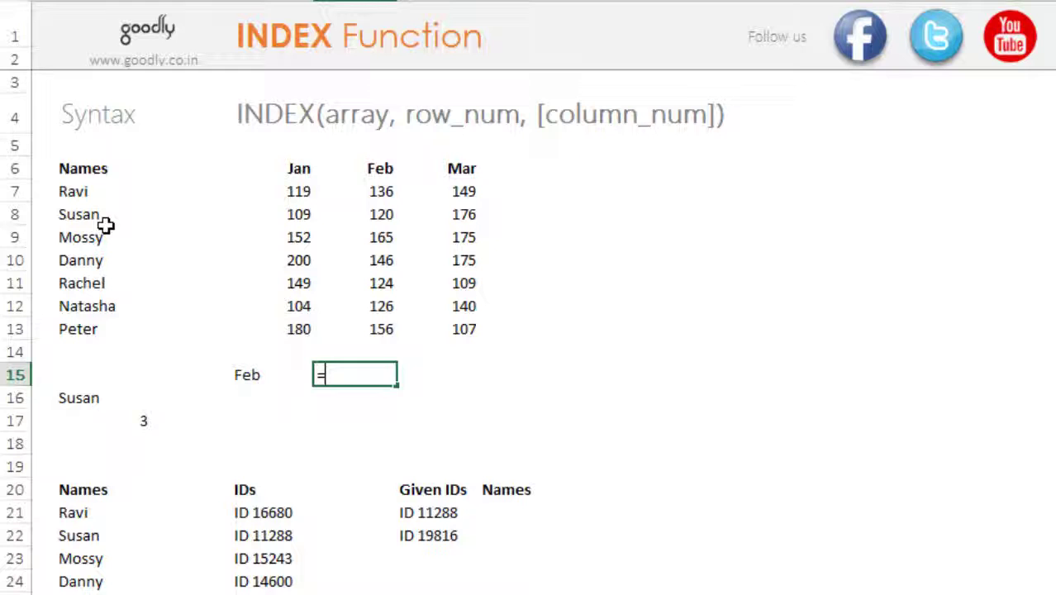
type("=MATCH(")
key("Left")
key("ctrl+shift+Up")
key("BackSpace")
key("BackSpace")
key("BackSpace")
type(",")
key("ctrl+Up")
key("ctrl+Up")
key("Left")
key("Left")
key("ctrl+shift+Right")
key("F4")
type(",0)")
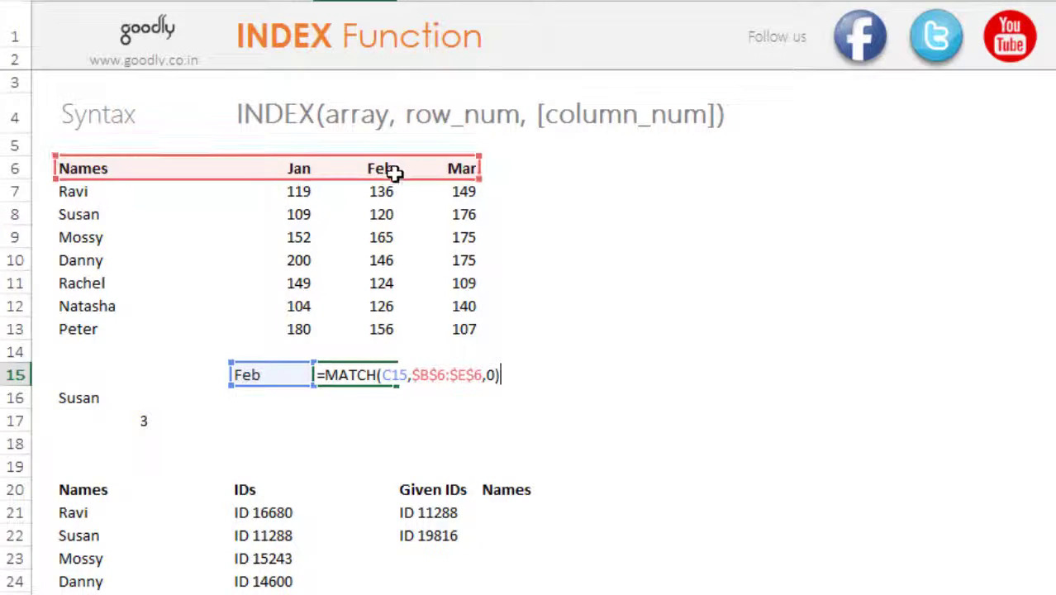
key("ctrl+Return")
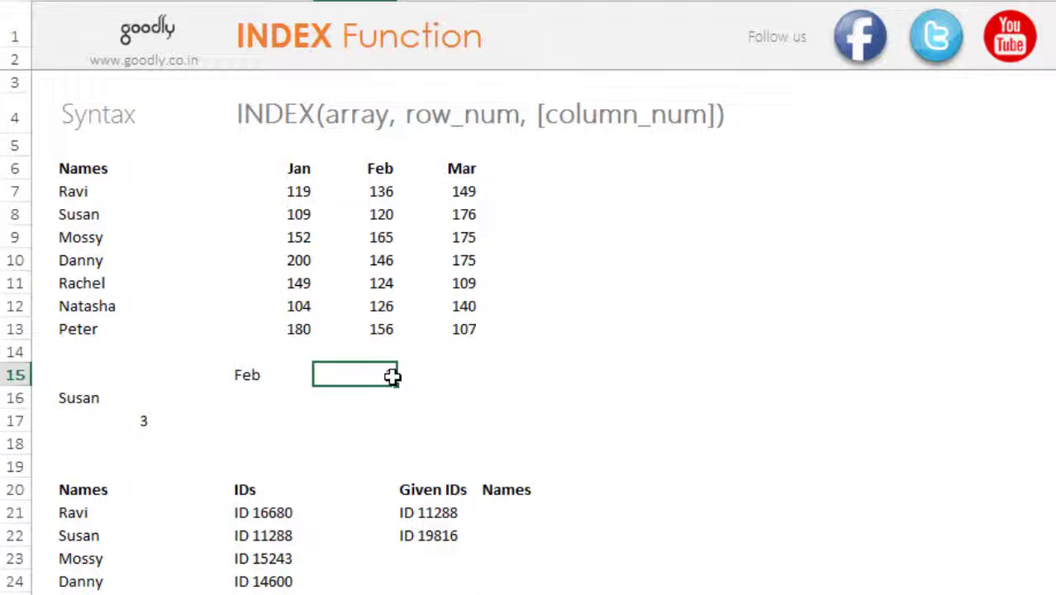
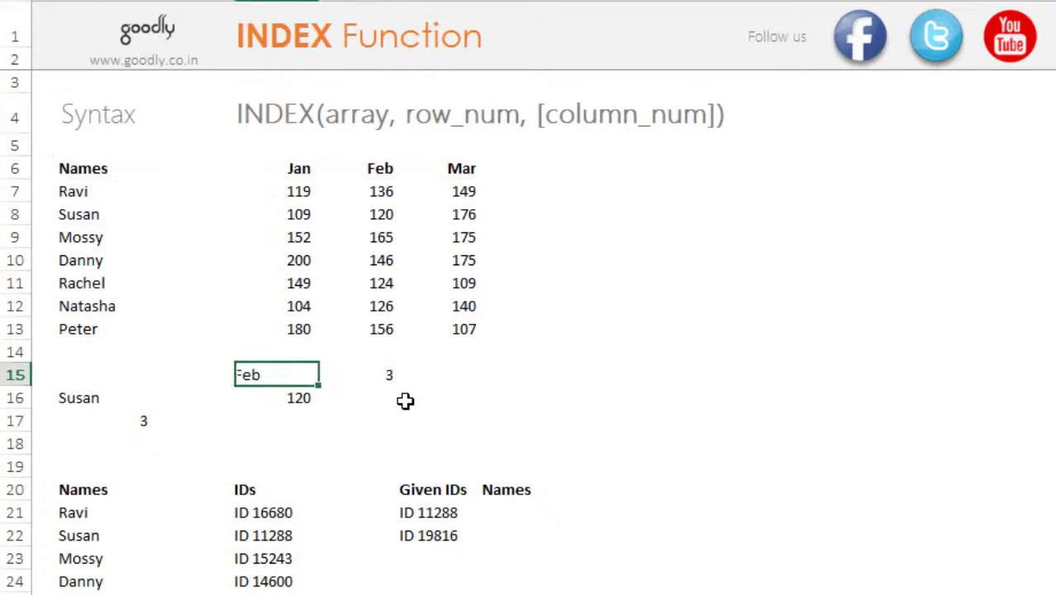
- Review the MATCH formula in B17 and replace the lookup name in B16 with the last name in the list
key("Left")
key("Left")
key("Down")
key("Down")
key("Right")
key("F2")
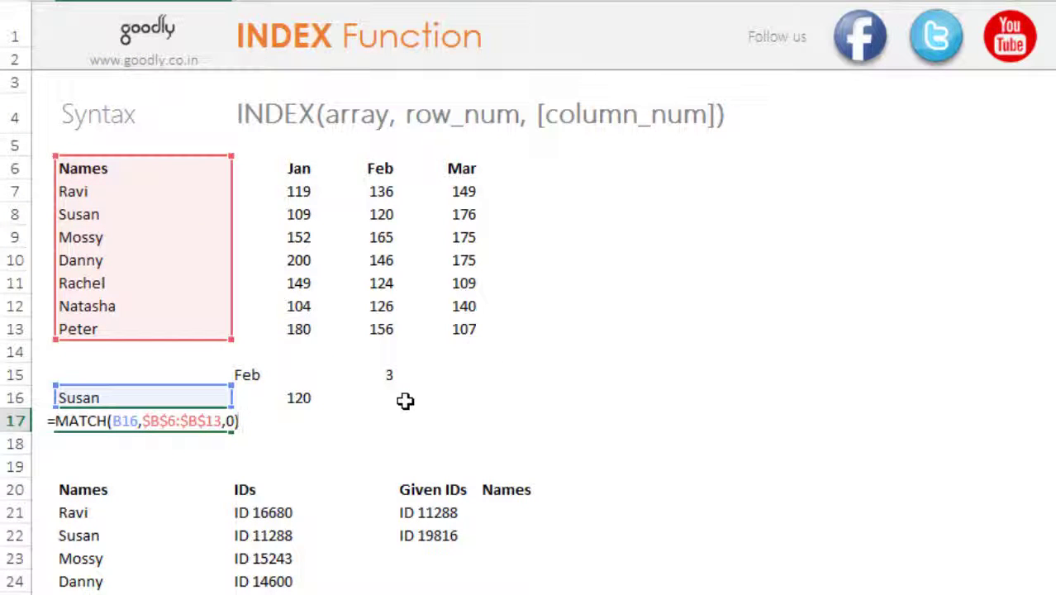
key("Escape")
key("Up")
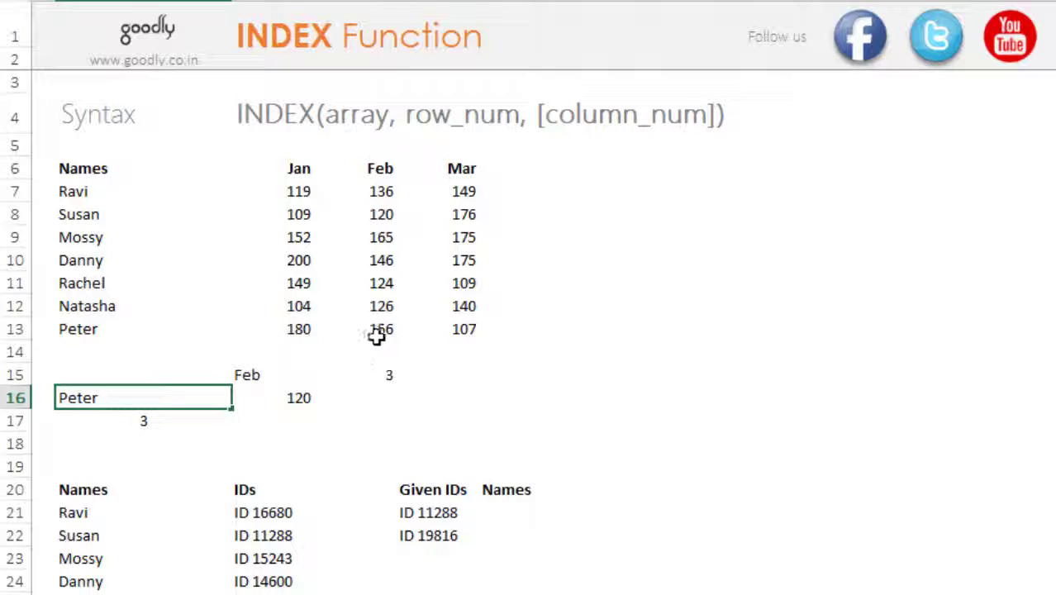
key("Return")
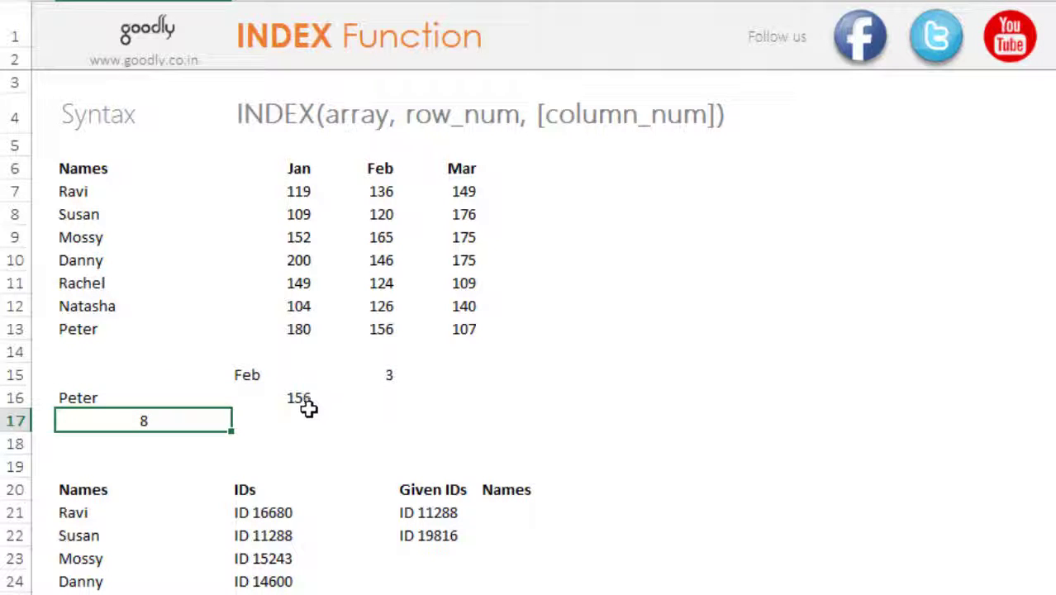
- Review the MATCH formula in B17 and the INDEX formula in C16 that uses its result
double_click(172, 422)
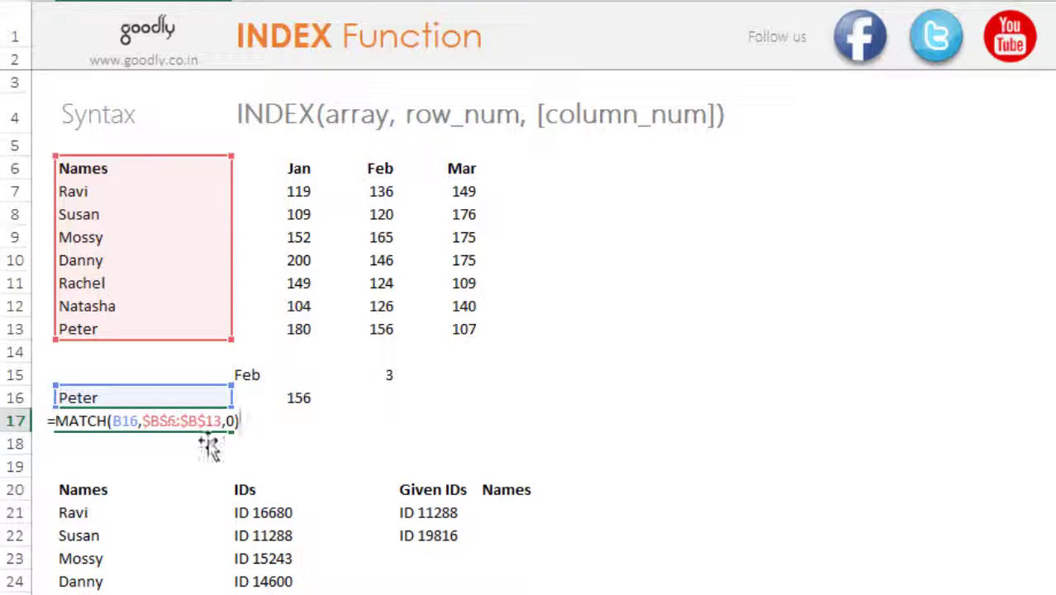
key("Escape")
left_click(314, 403)
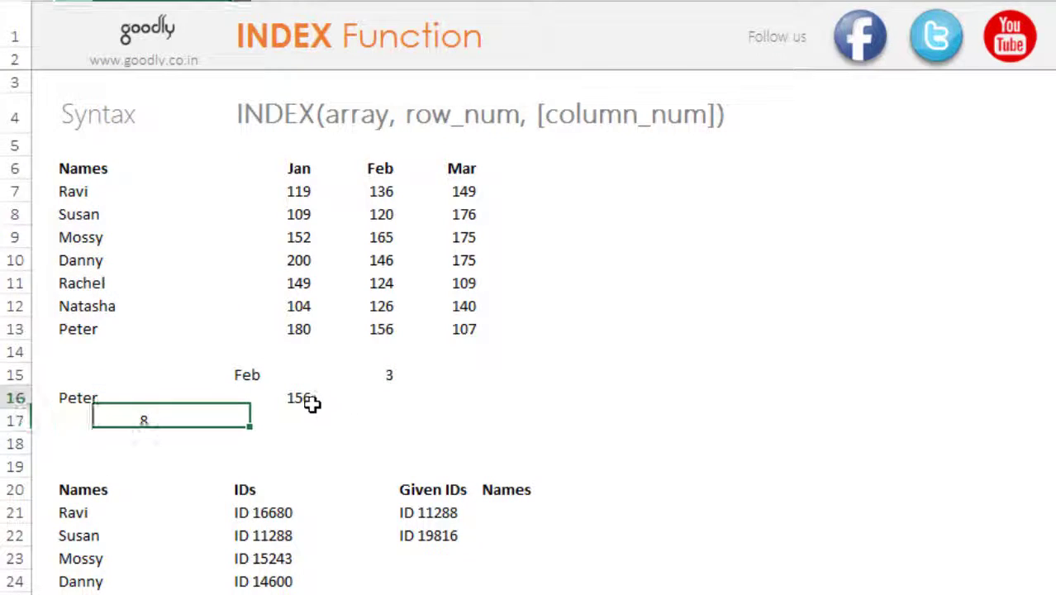
key("F2")
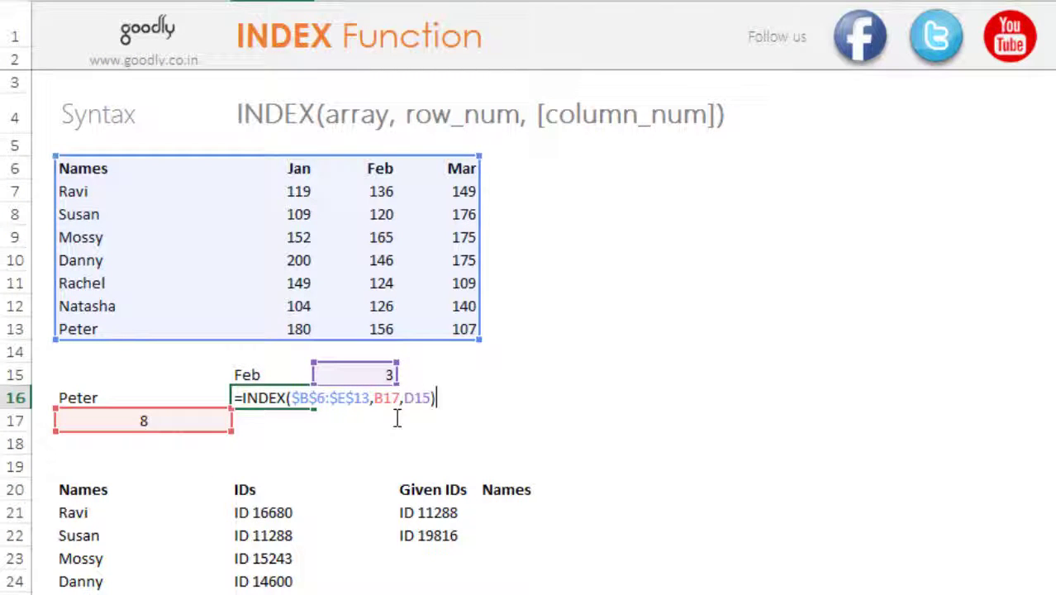
key("Escape")
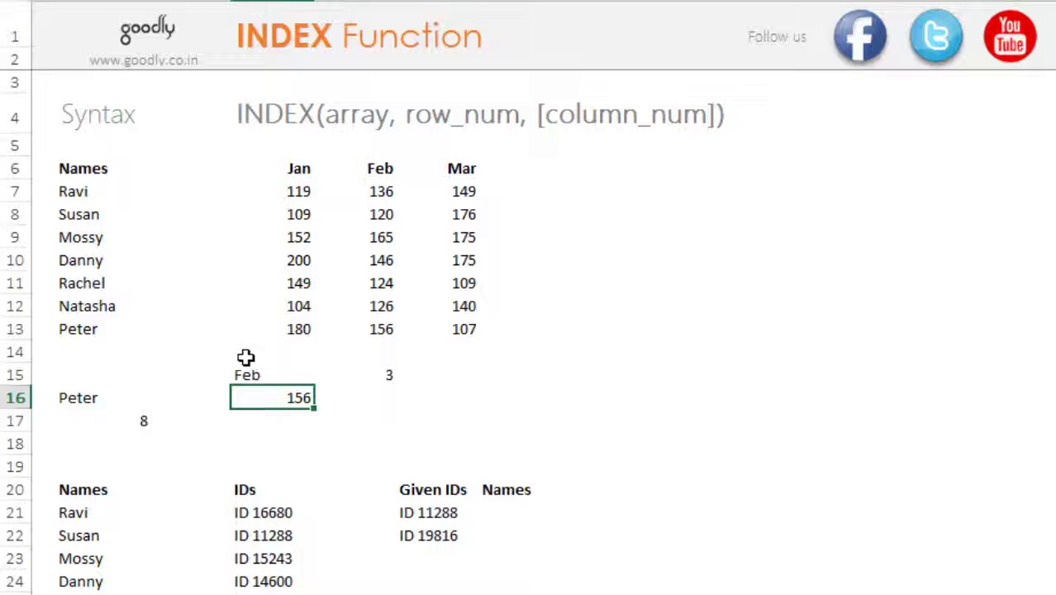
- Examine the second table's Names and IDs columns from row 20 to 27 and the Given IDs heading
left_click(238, 514)
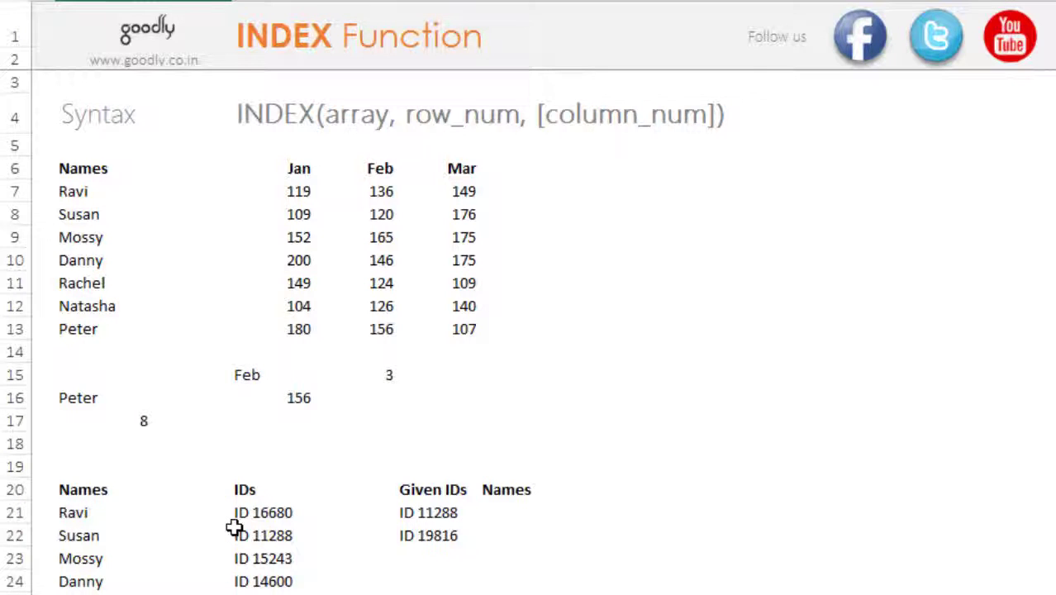
scroll(235, 527, "down", 3)
key("ctrl+Down")
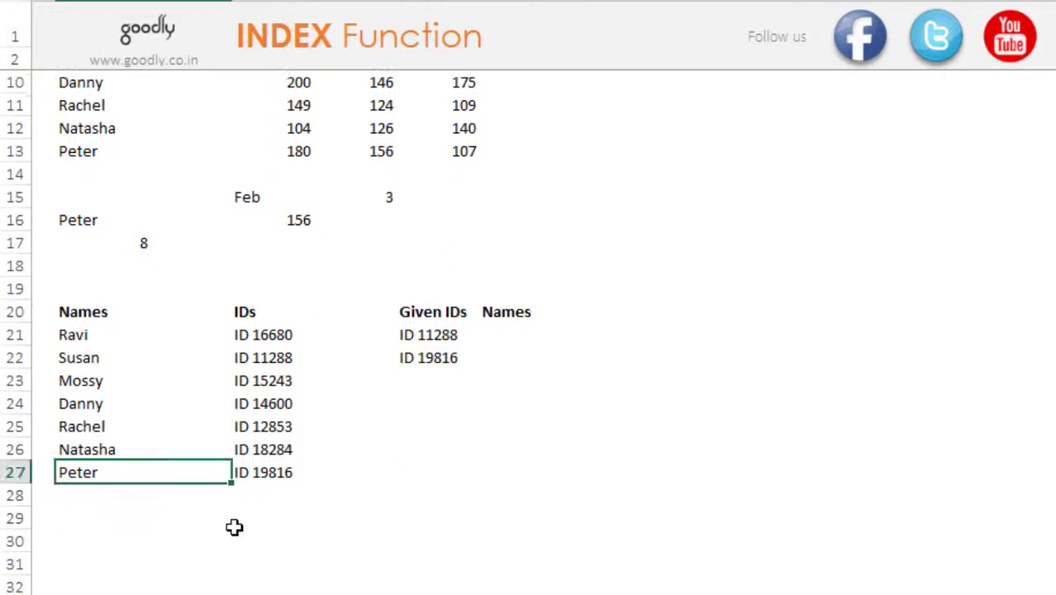
key("Up")
key("Up")
key("Up")
key("Up")
key("Up")
key("Up")
key("Up")
key("ctrl+shift+Down")
key("Right")
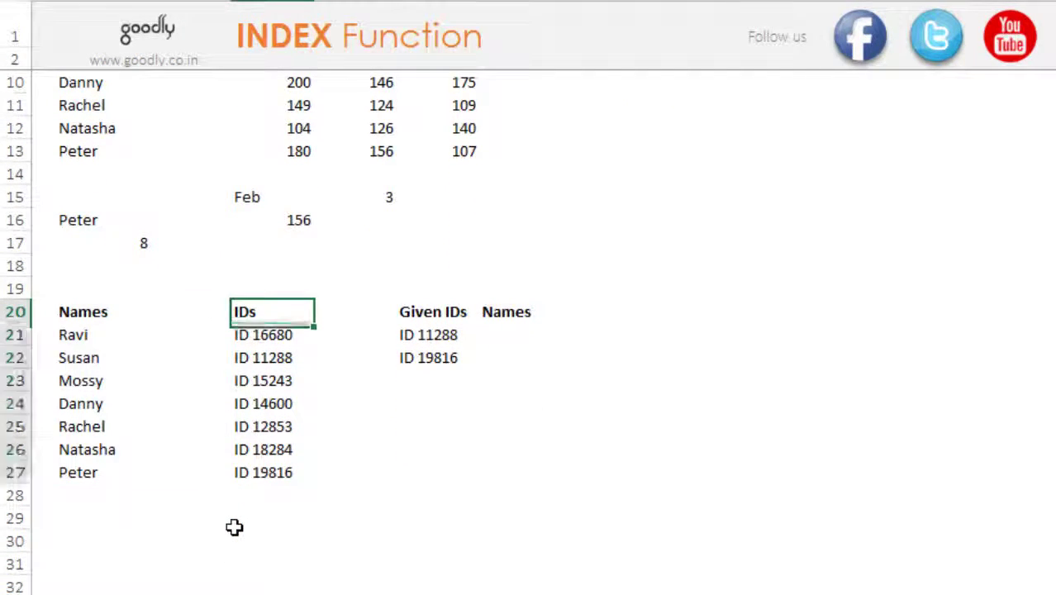
key("ctrl+shift+Down")
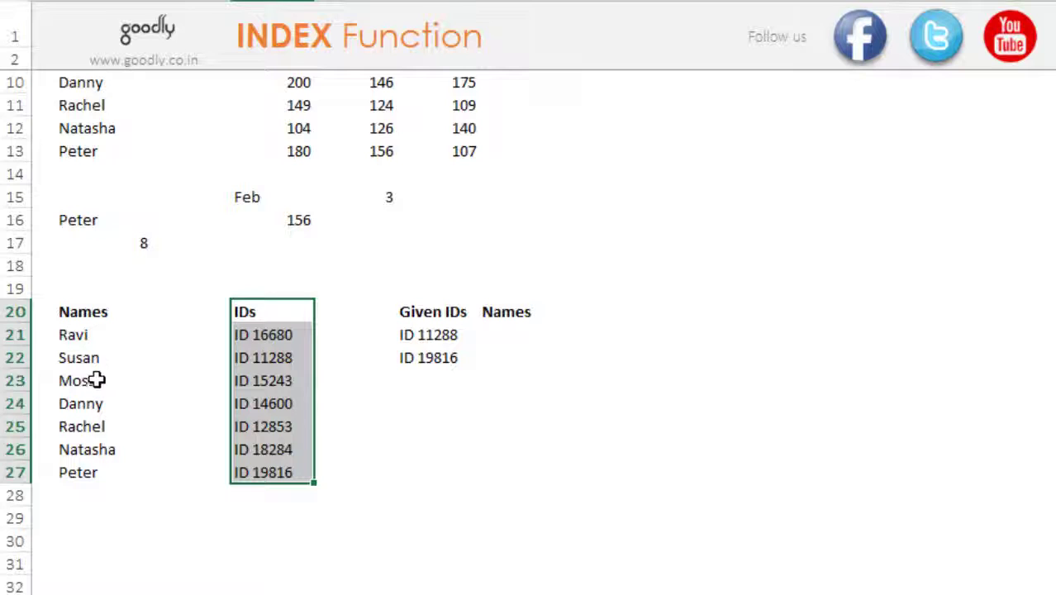
left_click(457, 311)
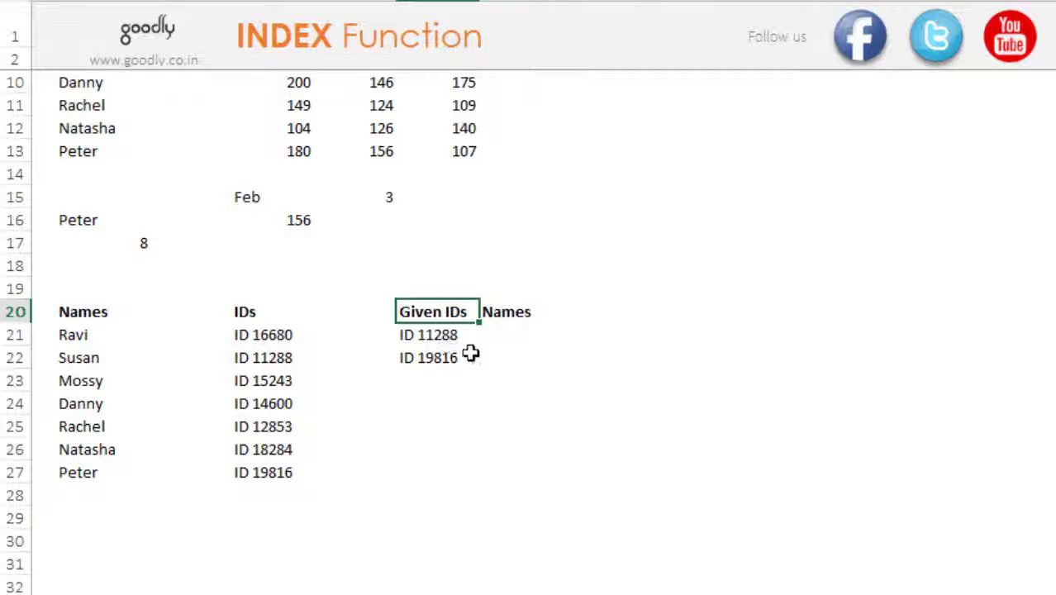
- Enter =INDEX($B$21:$B$27,2) in F21 to return the name for the first given ID
left_click(533, 339)
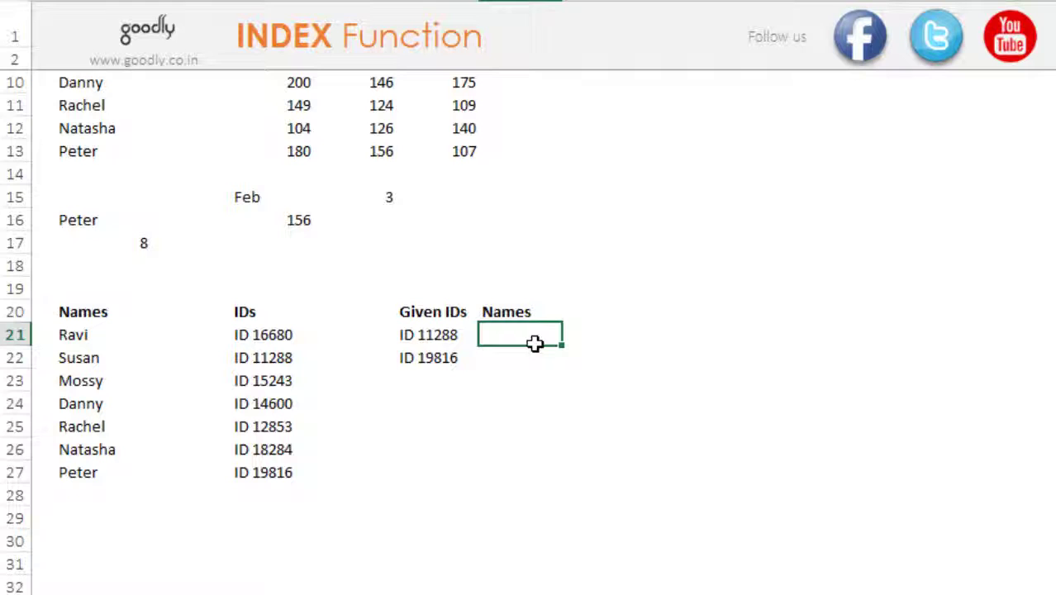
type("=INDEX(")
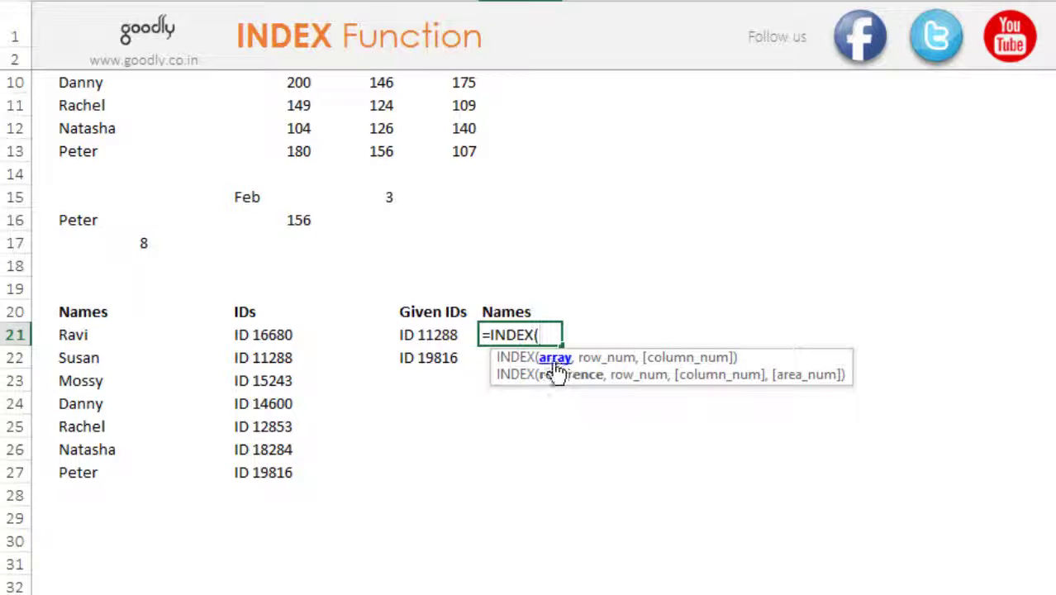
left_click(104, 342)
left_click_drag(101, 395, 100, 472)
key("F4")
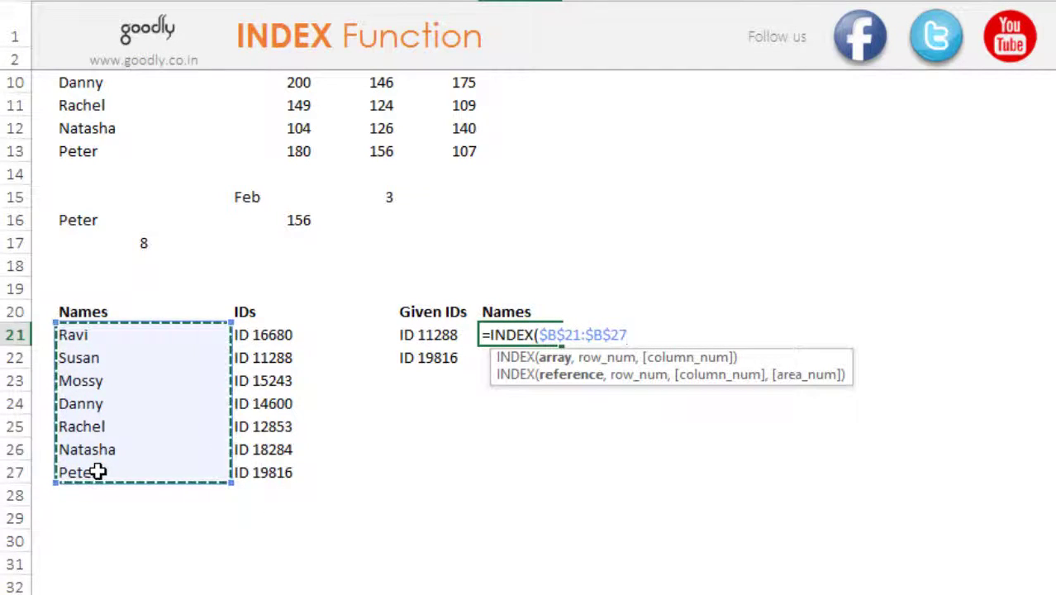
type(",")
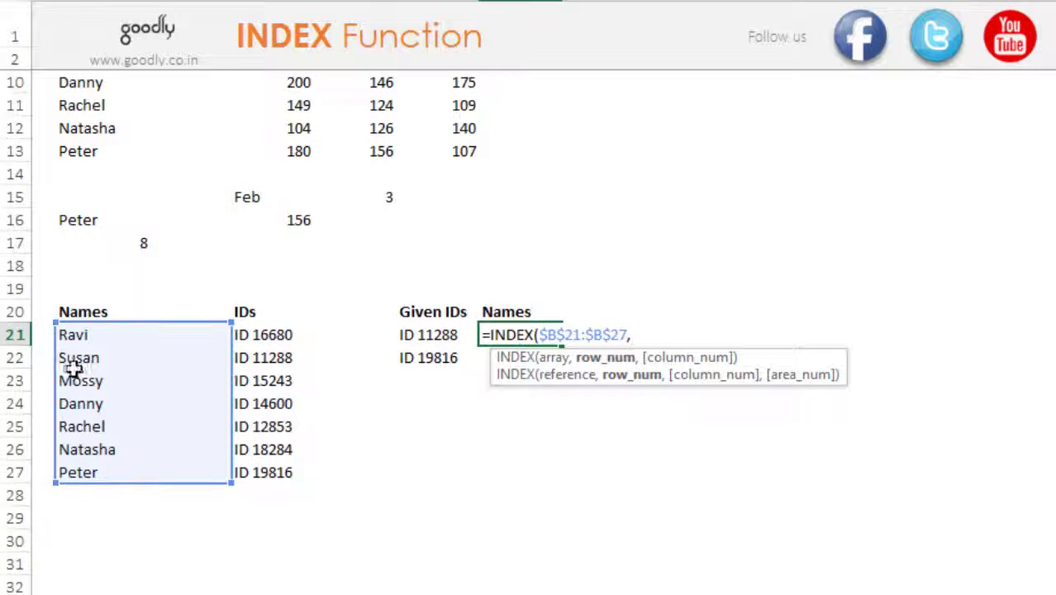
type("2")
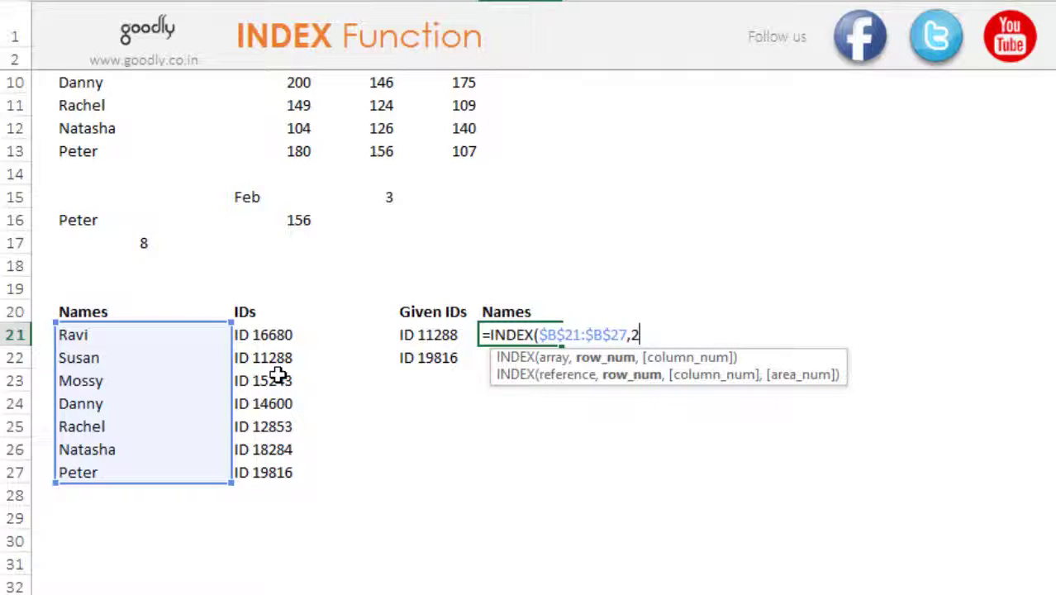
key("ctrl+Return")
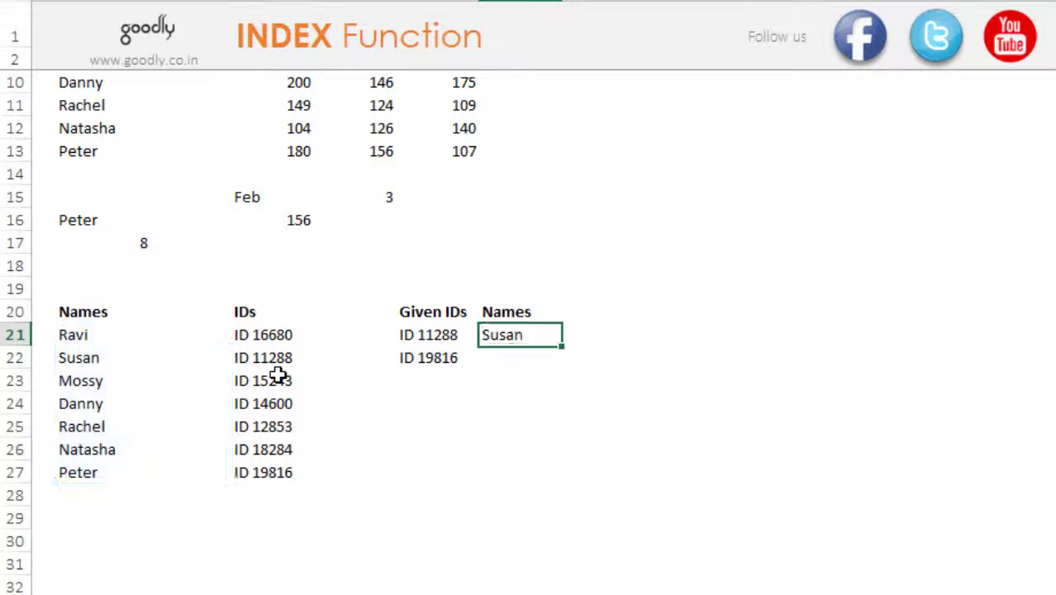
- Review the INDEX formula in F21 and check the position of the second given ID in the IDs column
double_click(516, 339)
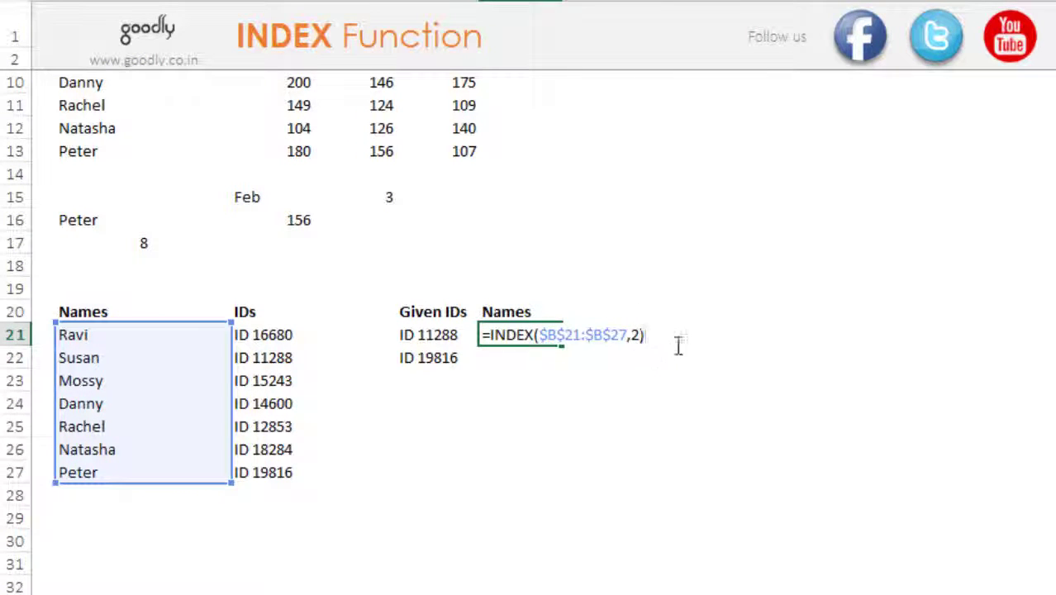
key("ctrl+Return")
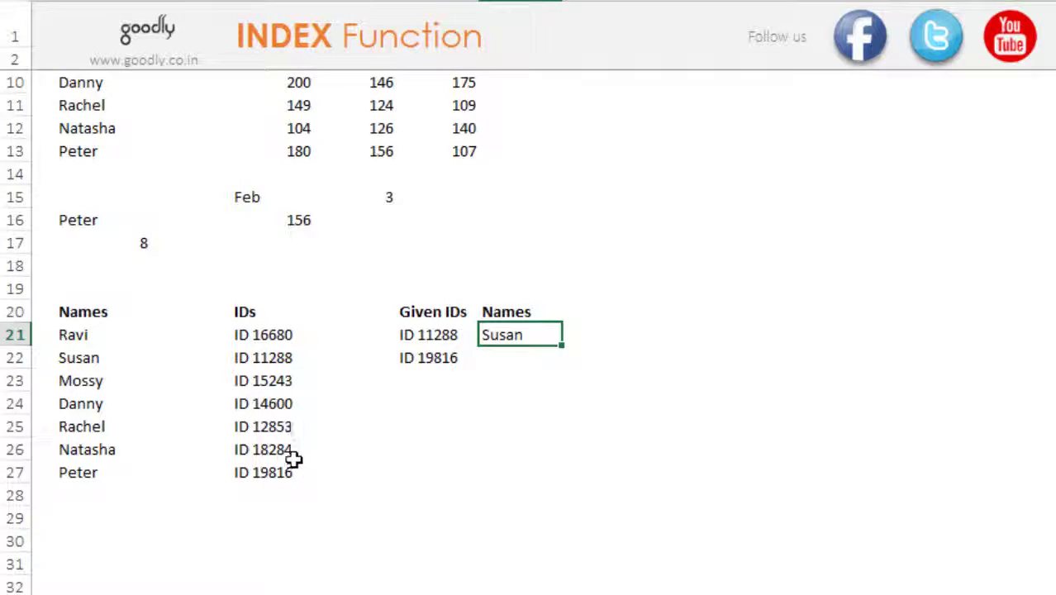
left_click_drag(277, 337, 274, 484)
left_click(273, 481)
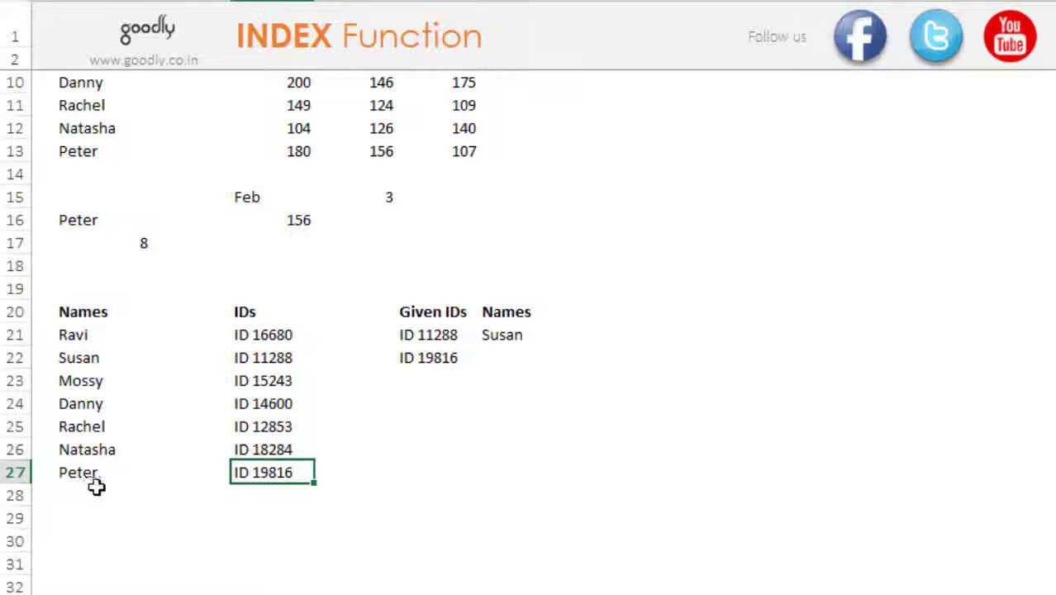
- Copy the INDEX formula into F22 with row number 7 to return the name for the second given ID
left_click(502, 365)
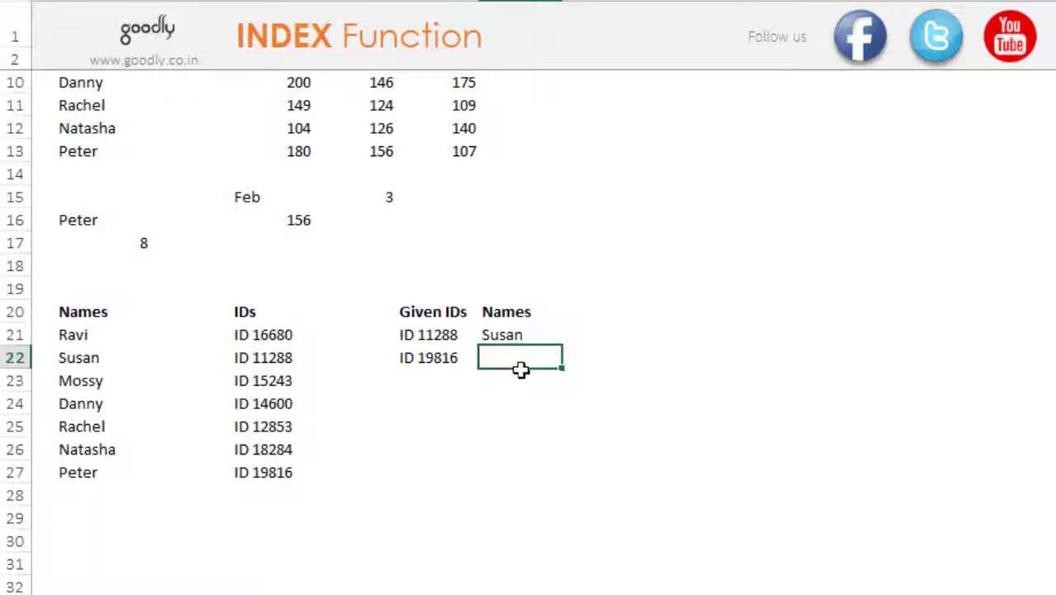
type("Susan")
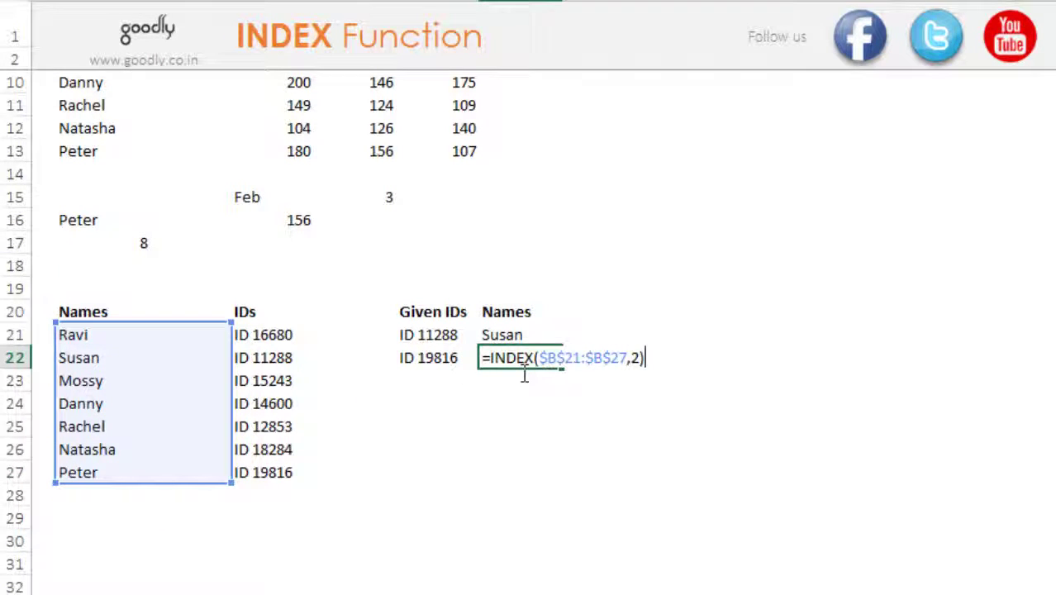
key("BackSpace")
type("7")
key("Return")
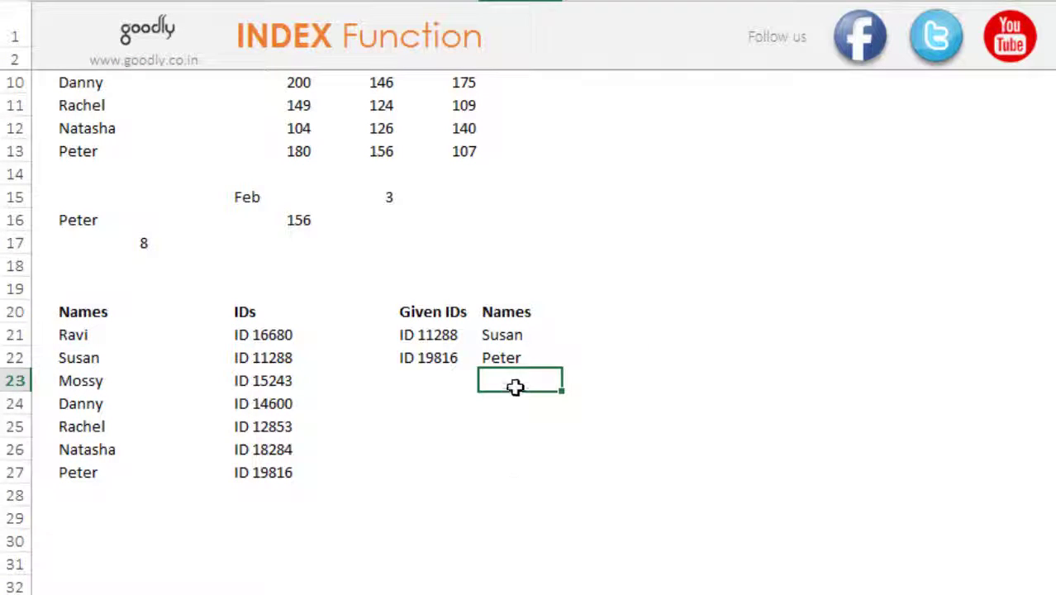
- Recheck the formula in F21 and clear the hard-coded INDEX formulas from F21:F22
left_click(508, 341)
key("F2")
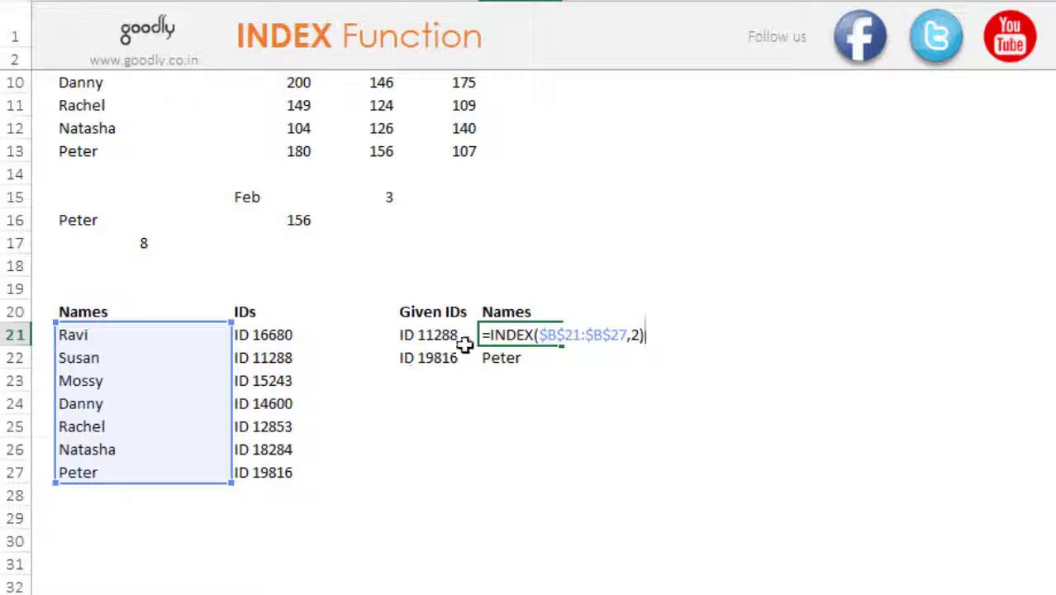
key("Escape")
key("shift+Down")
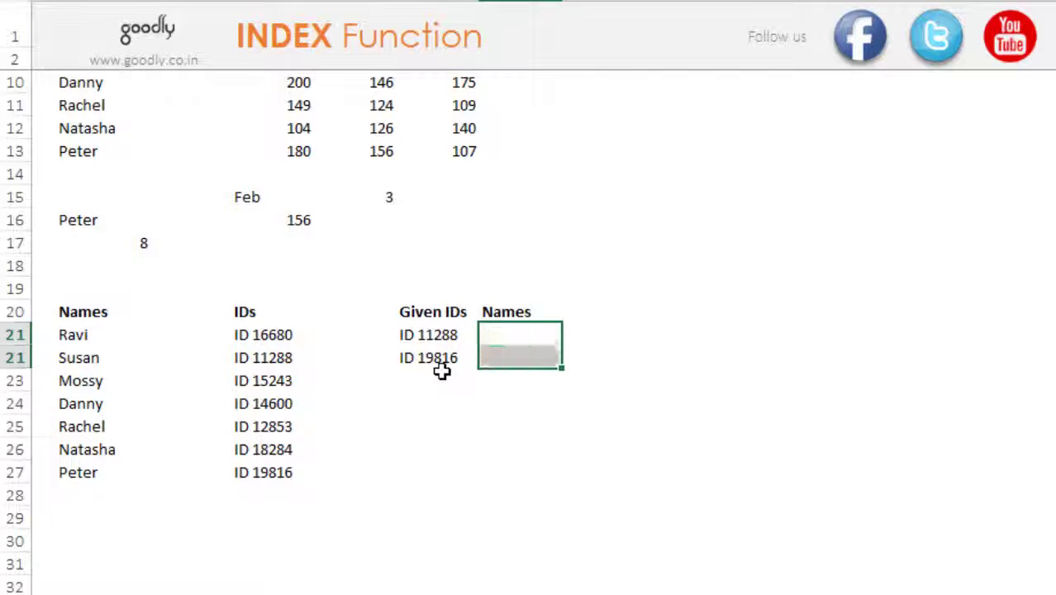
- Add the header Row Num in D20, beside the Given IDs heading
key("Right")
key("Up")
key("Left")
key("Left")
key("Left")
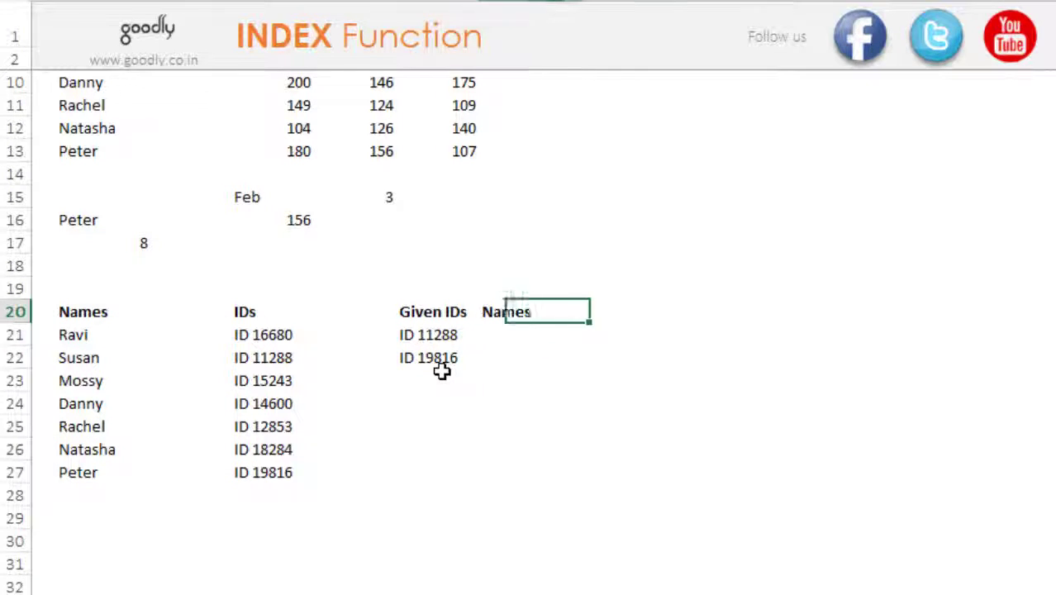
key("shift+Down")
key("shift+Down")
key("shift+Right")
type("d")
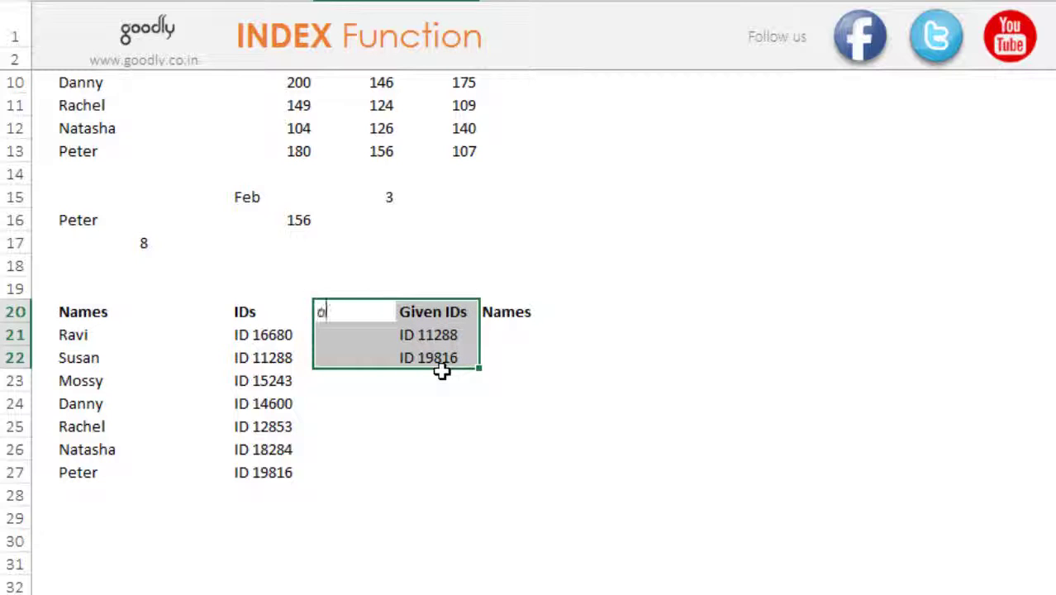
key("Escape")
key("Left")
key("Right")
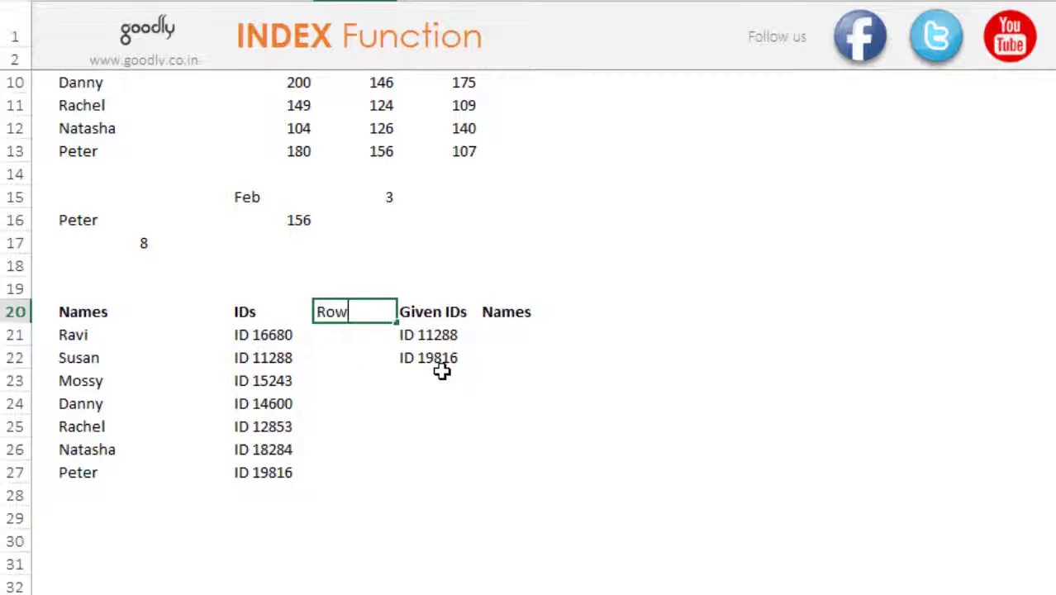
type("Row Num")
key("Return")
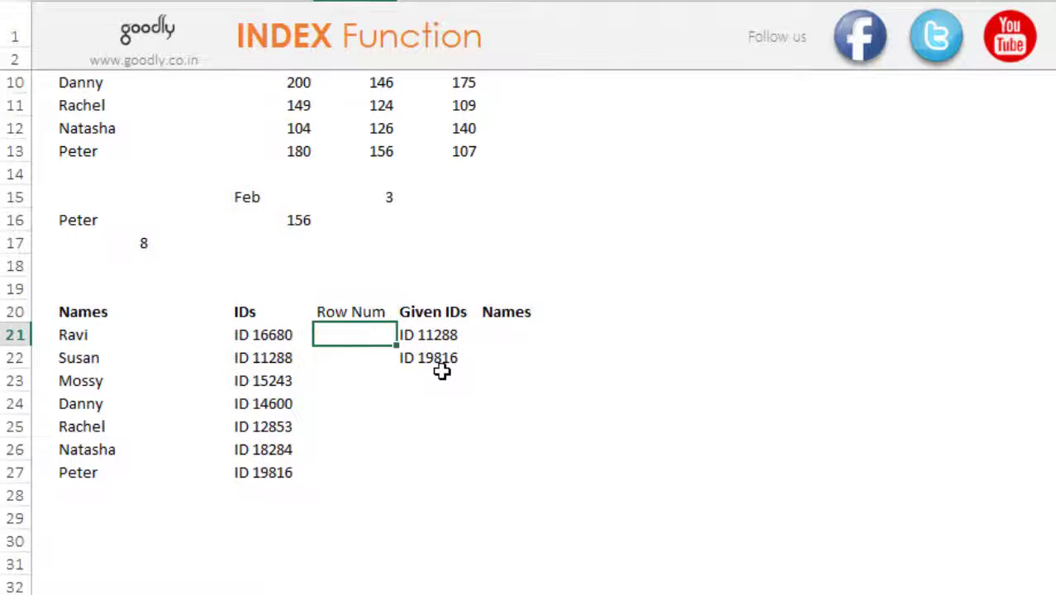
- Enter =MATCH(E21,$C$21:$C$27,0) in D21 and fill it down to D22 to find each given ID's row position
type("=m")
key("Tab")
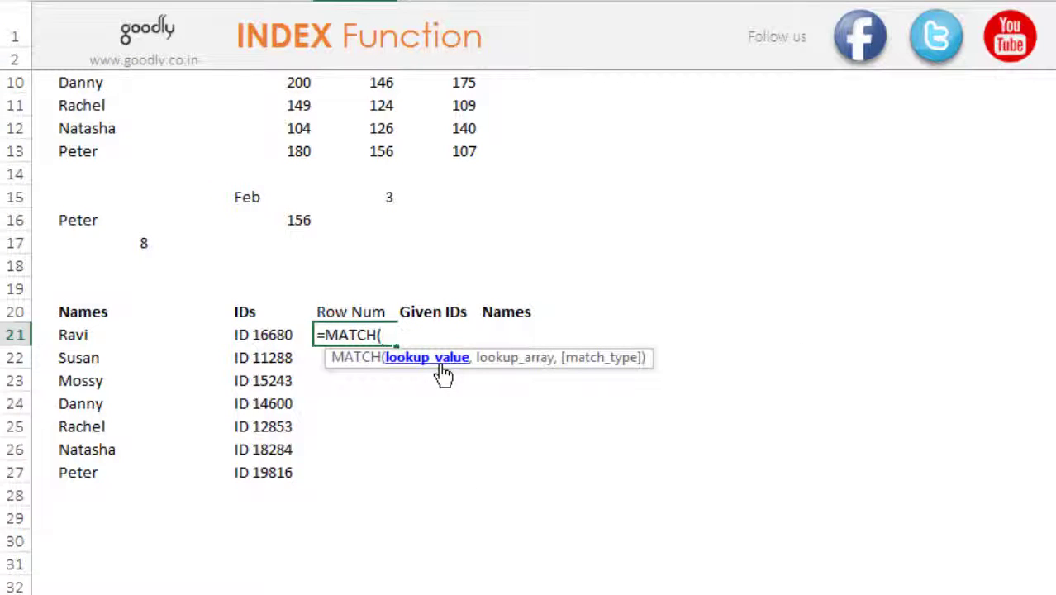
key("Right")
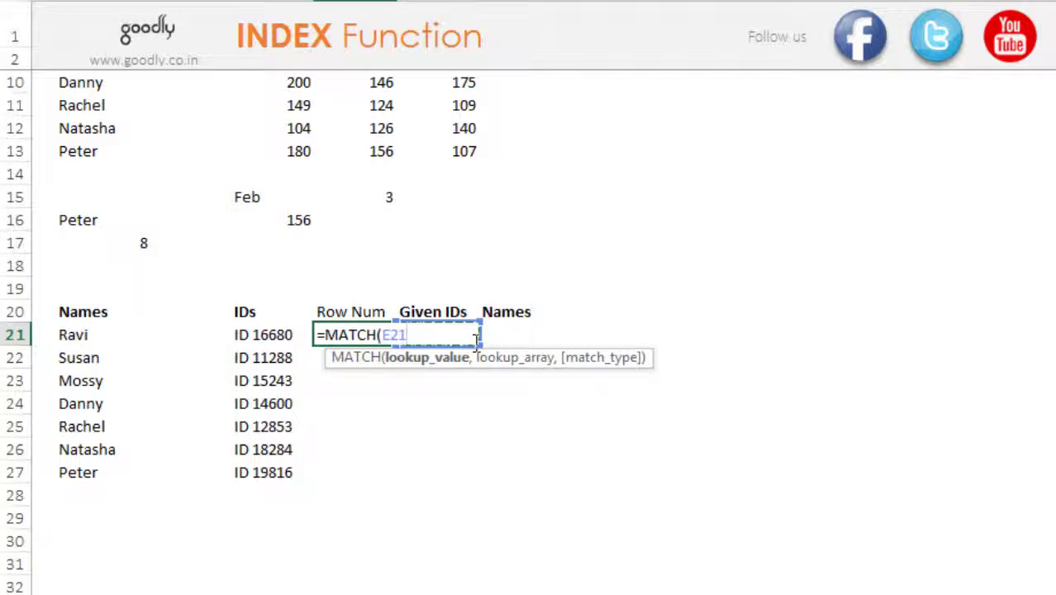
type(",")
key("Left")
key("ctrl+shift+Down")
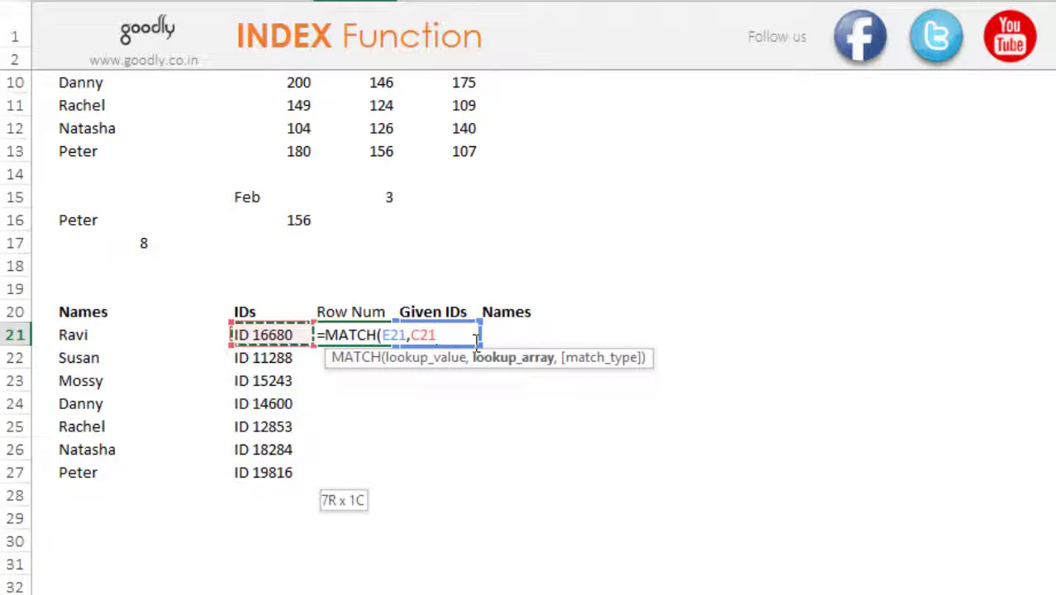
key("F4")
type(",0")
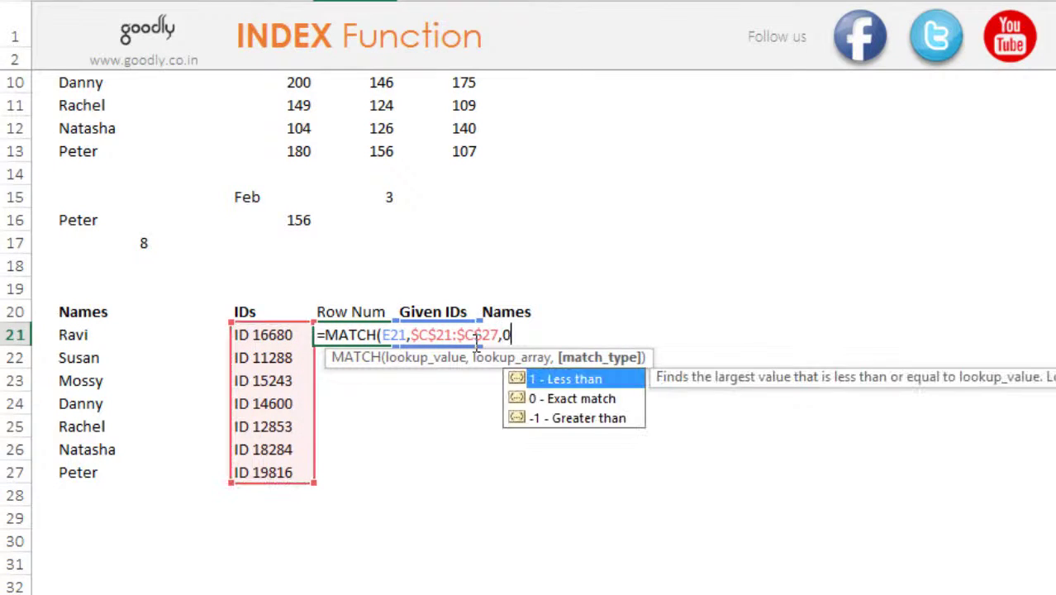
type(")")
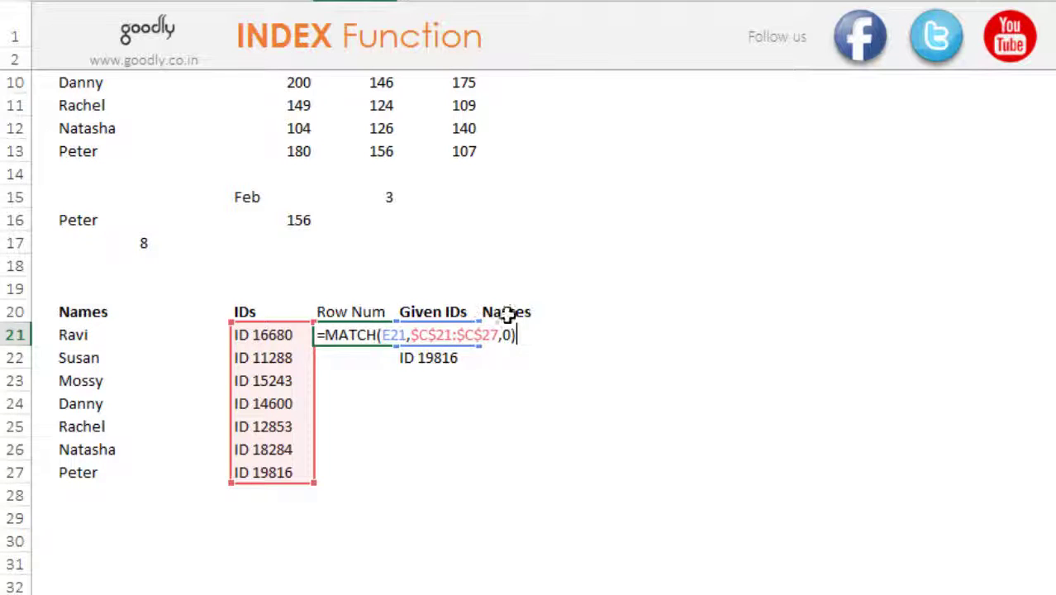
key("Return")
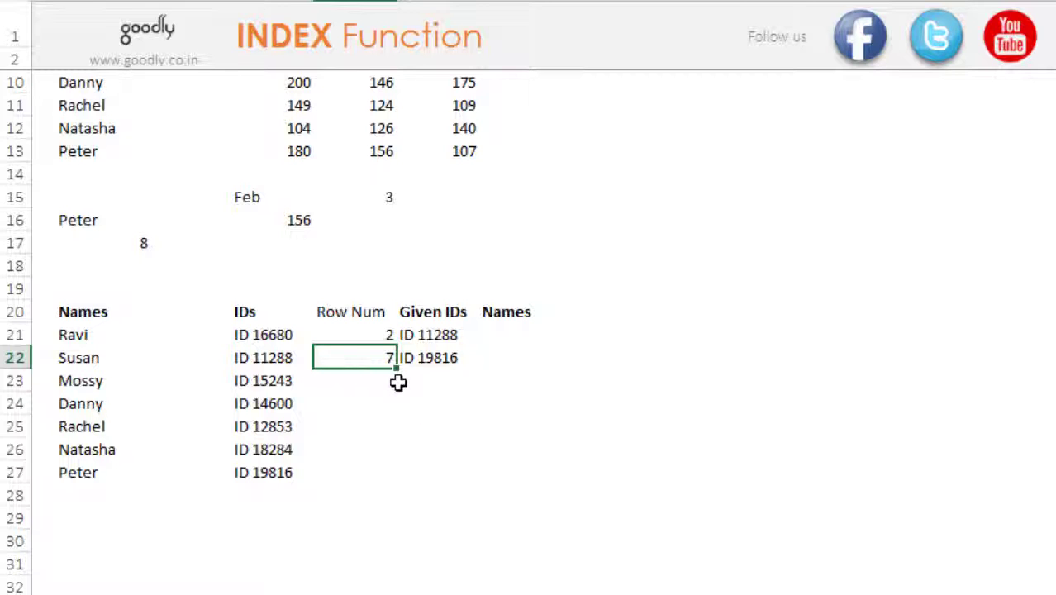
- Check the formula in D22, center the row numbers in D21:D22, and select the first Names result cell, F21
key("F2")
key("Escape")
left_click(396, 340, "shift")
key("alt+h")
key("a")
key("c")
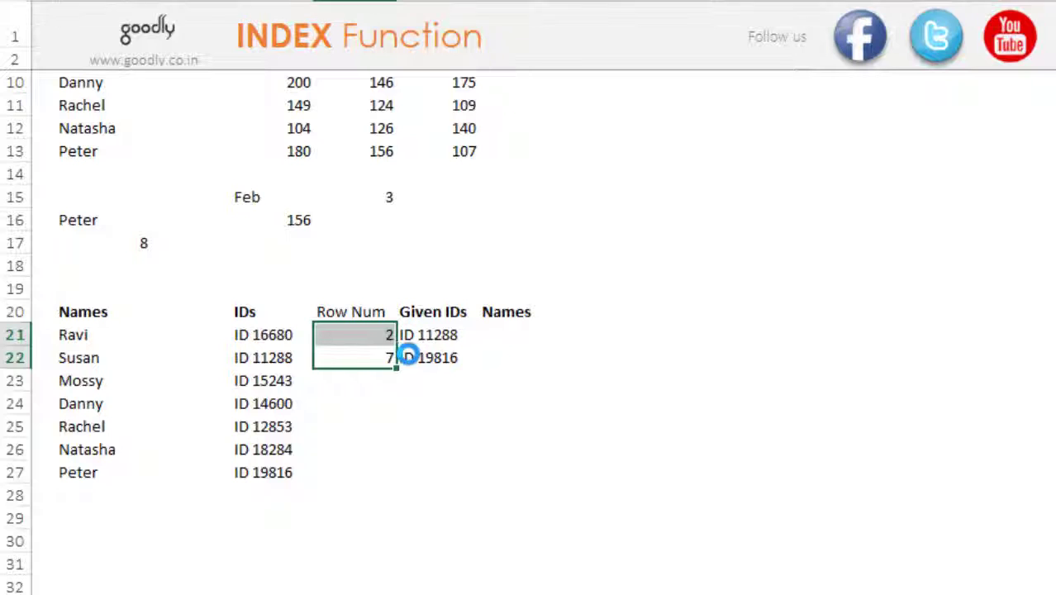
key("Right")
key("Right")
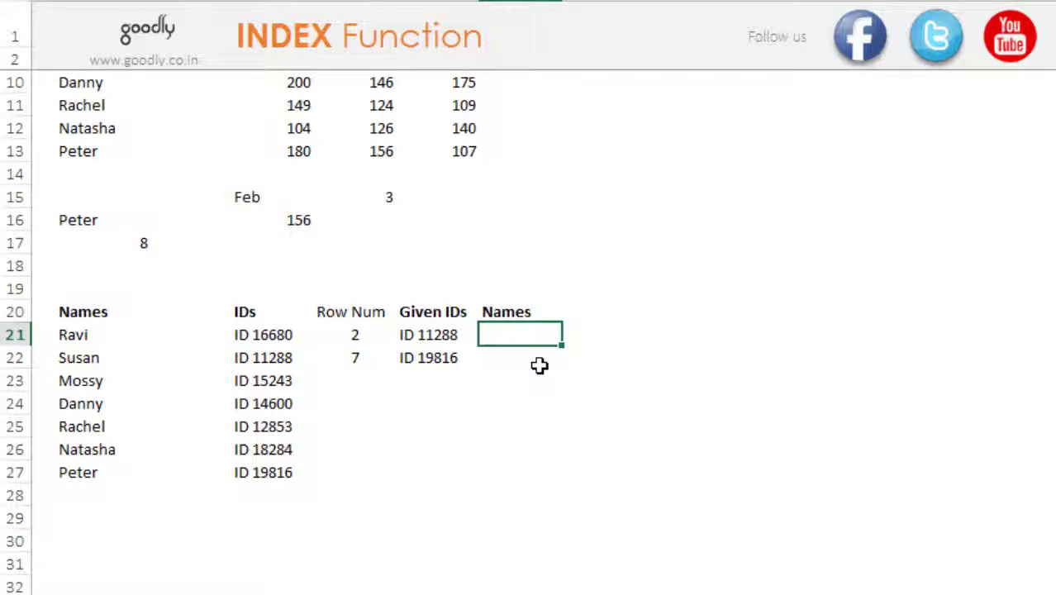
- Enter =INDEX($B$21:$B$27,D21) in F21 and fill it down to F22 to return the name for each given ID
type("=in")
key("Tab")
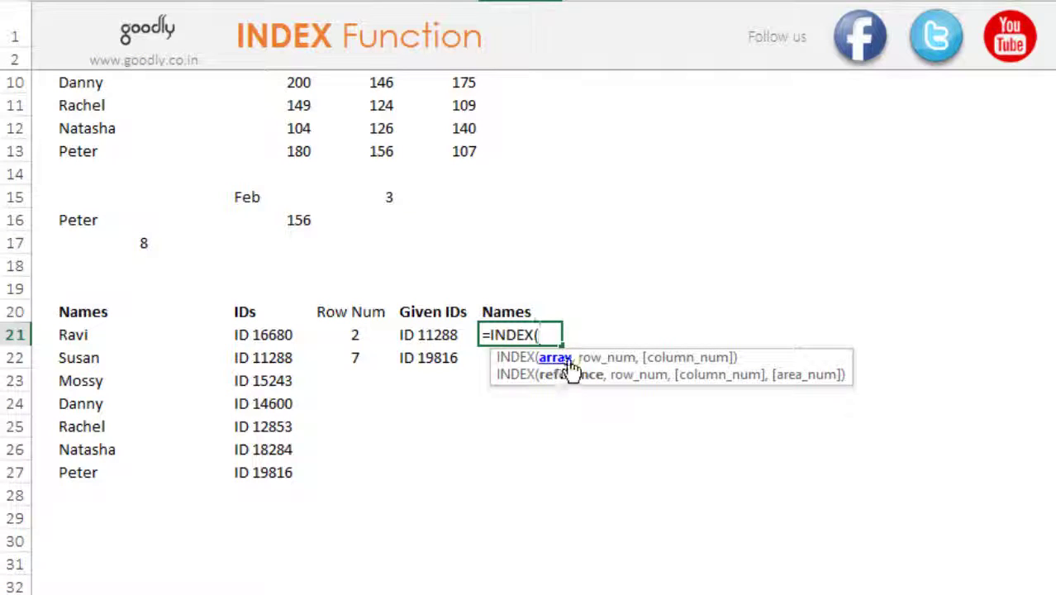
left_click_drag(82, 339, 80, 474)
key("F4")
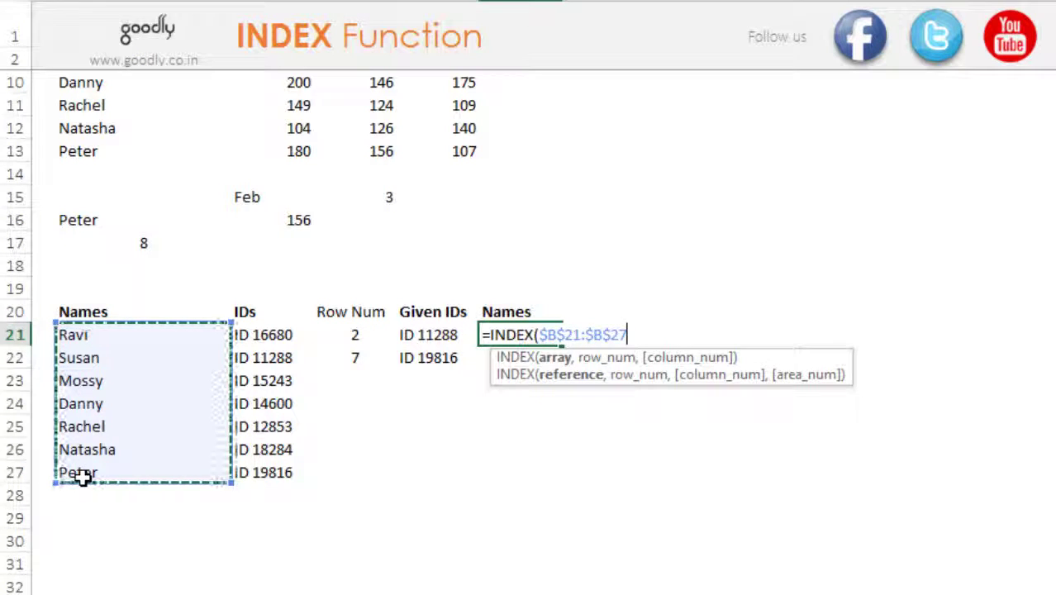
type(",")
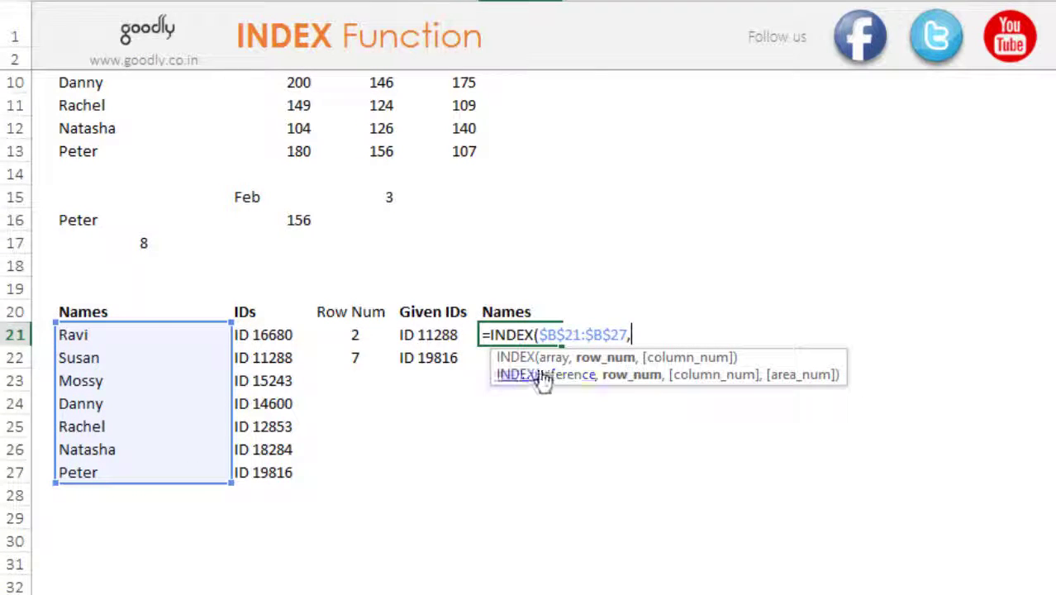
left_click(363, 339)
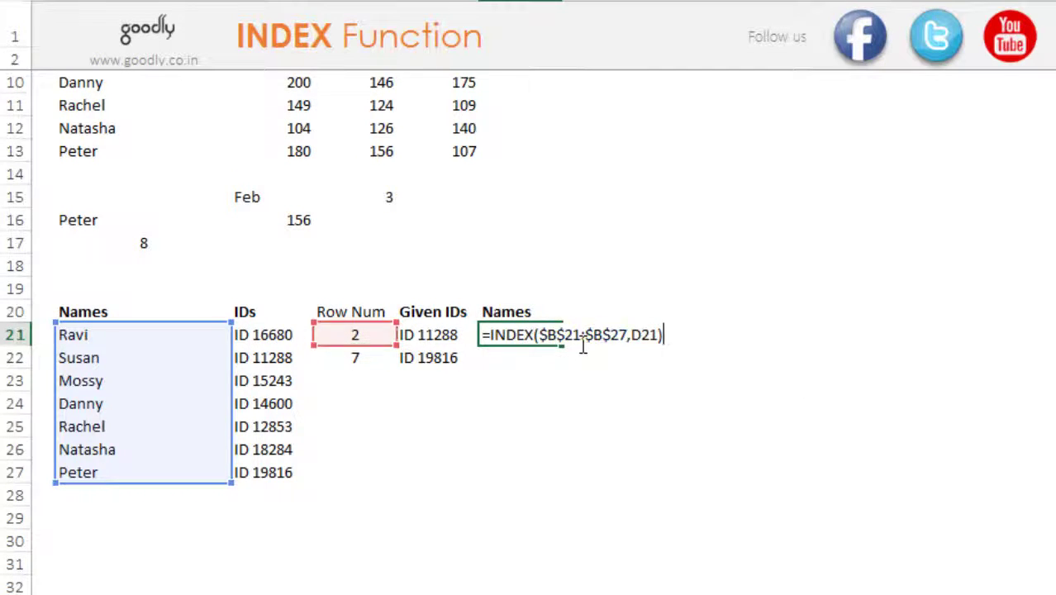
key("Return")
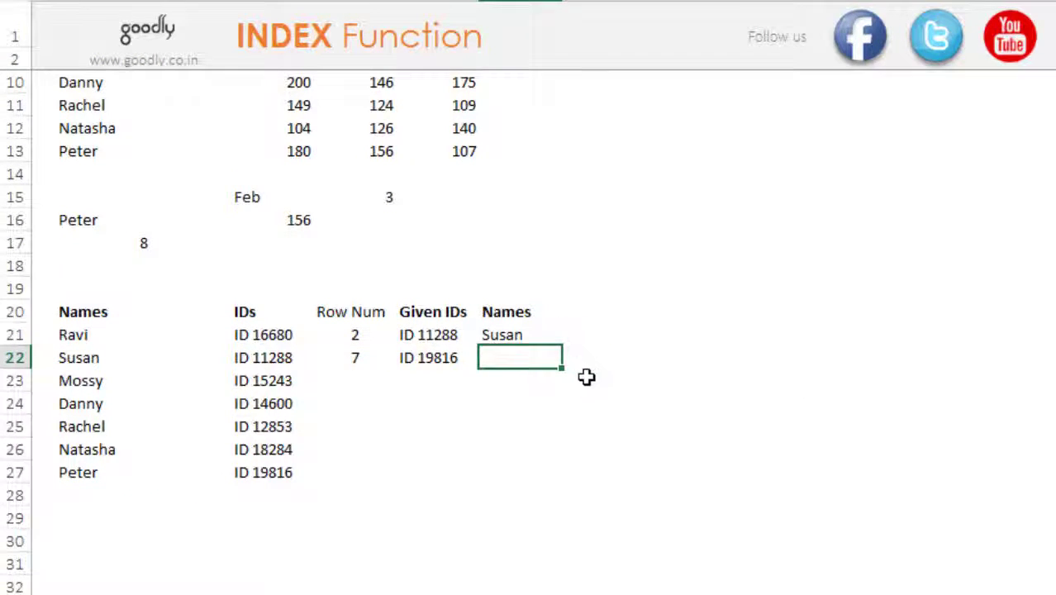
key("ctrl+d")
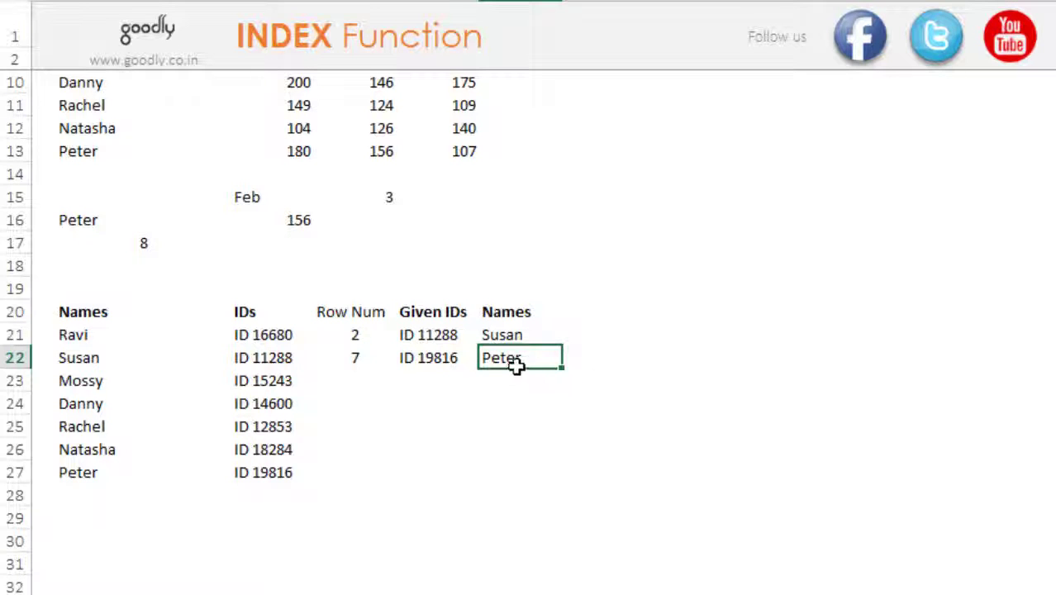
- Replace the second given ID, in E22, with the ID listed in C24
left_click(453, 361)
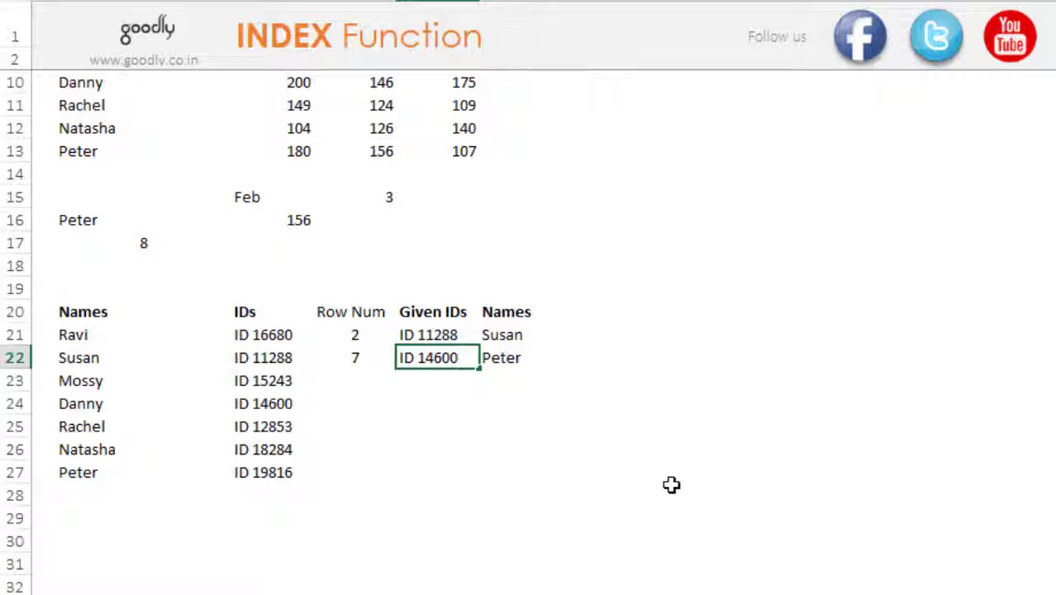
key("F2")
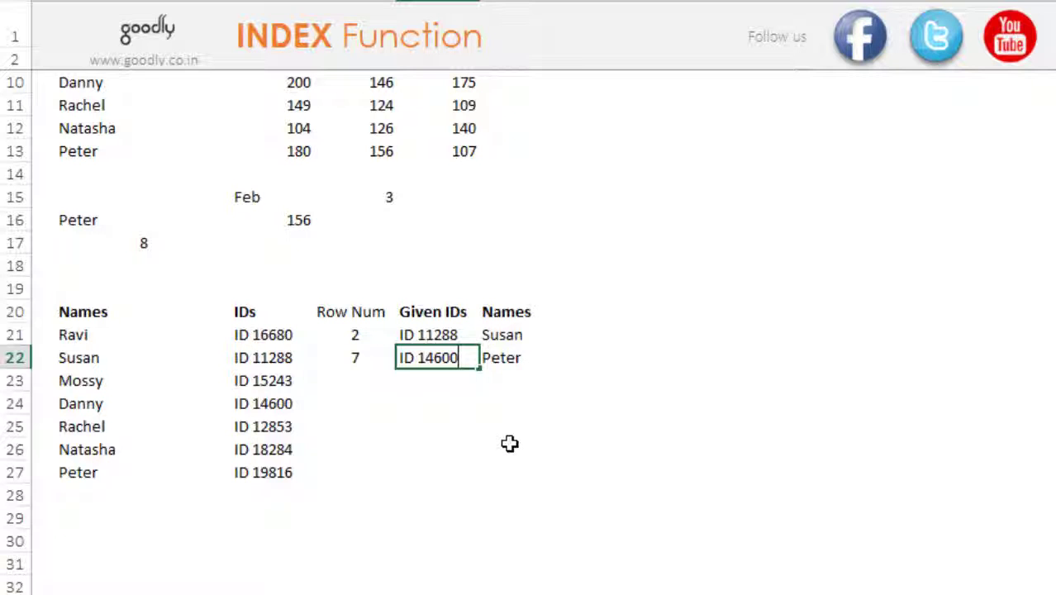
key("ctrl+Return")
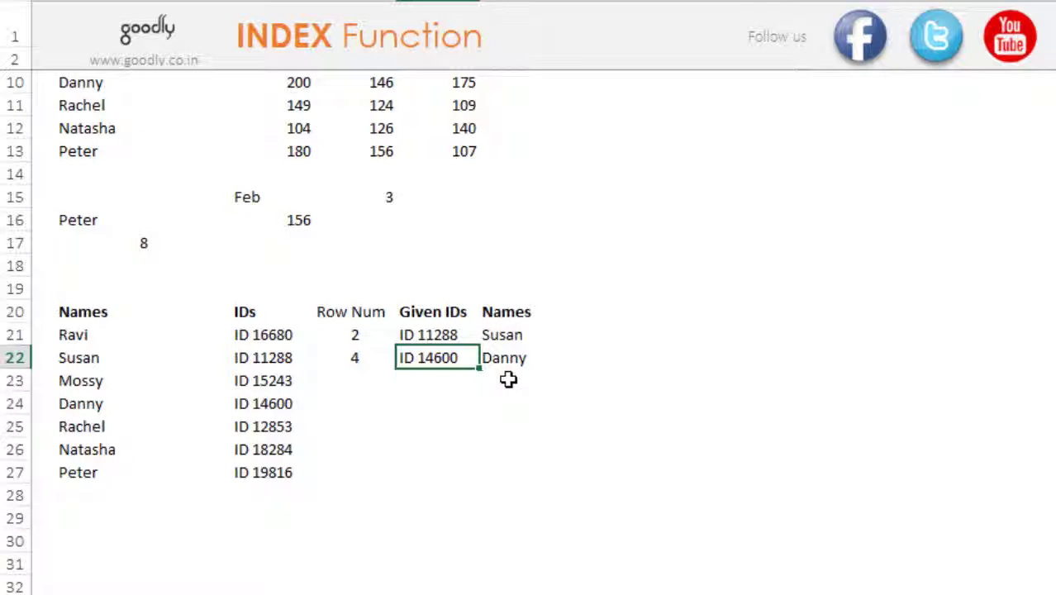
- Review the INDEX formula in F21 and compare its arguments with the syntax line above the tables
key("Right")
key("Up")
key("F2")
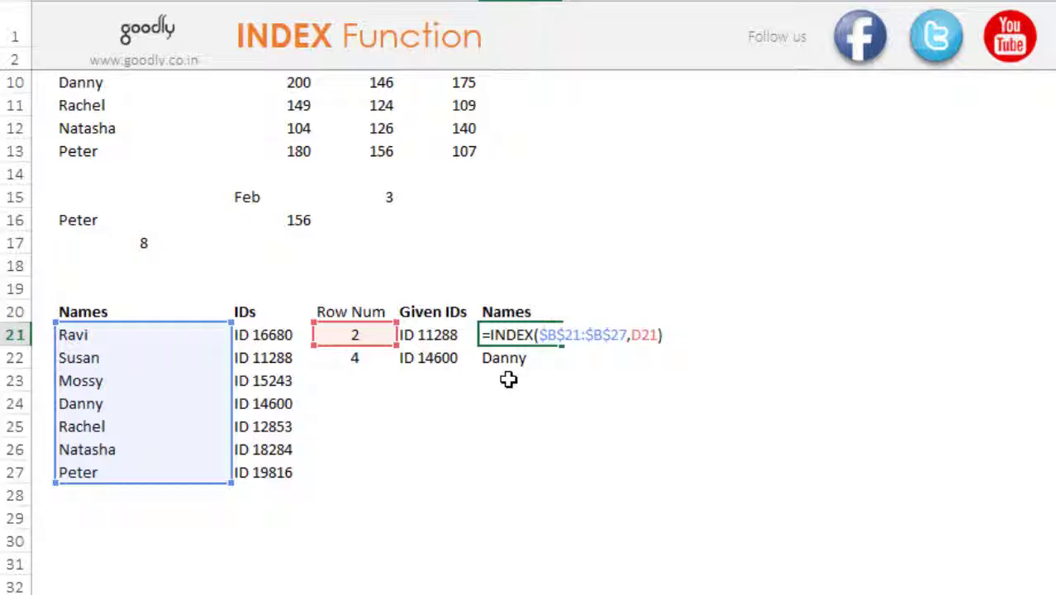
key("ctrl+Return")
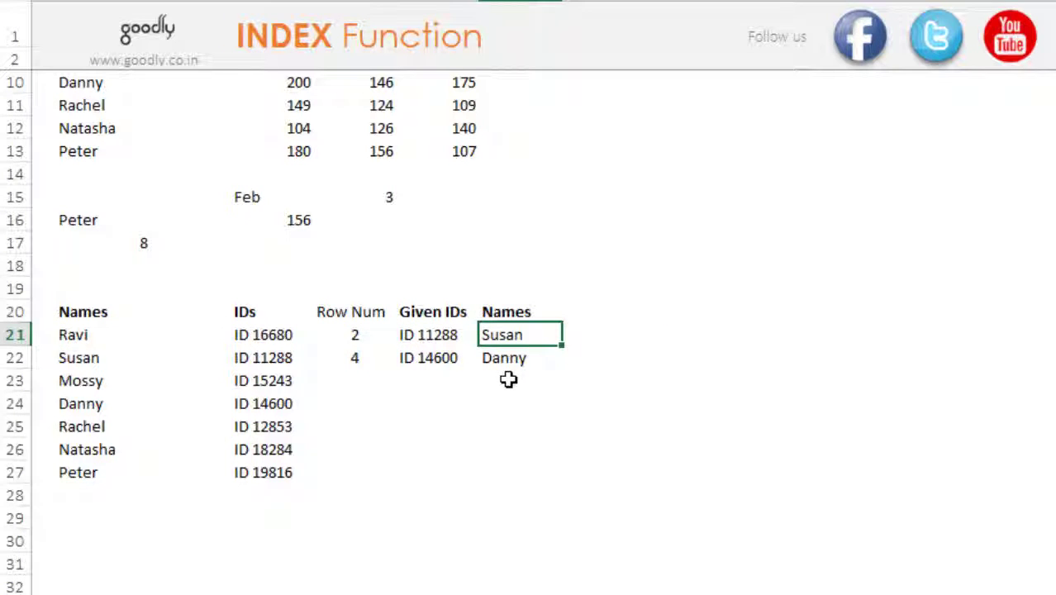
left_click(509, 379)
scroll(510, 383, "up", 3)
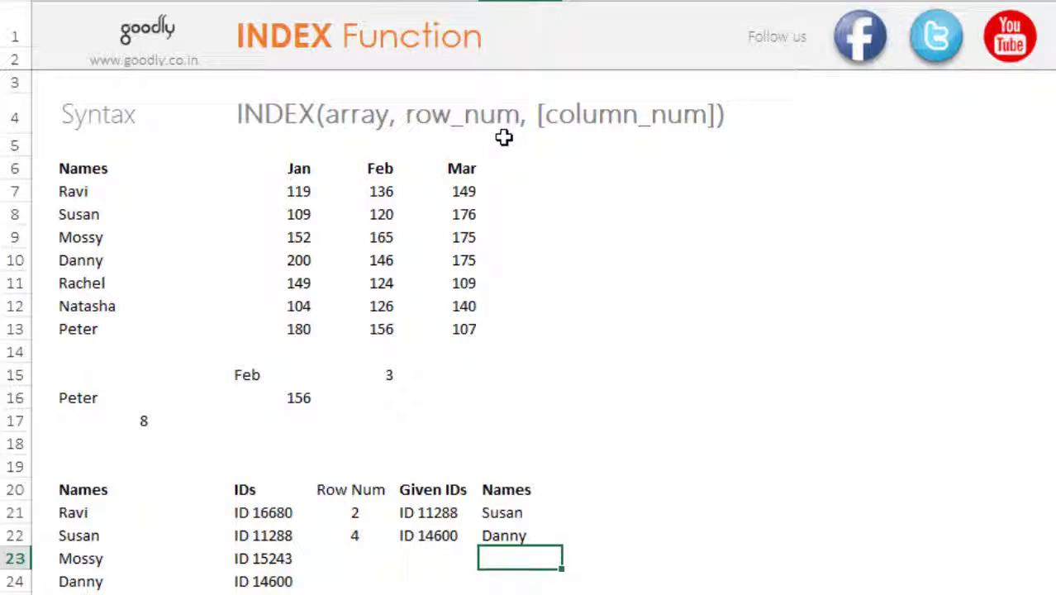
- Try adding an empty column_num argument after D21 in the INDEX formula in F21, and remove it again
left_click(530, 515)
key("F2")
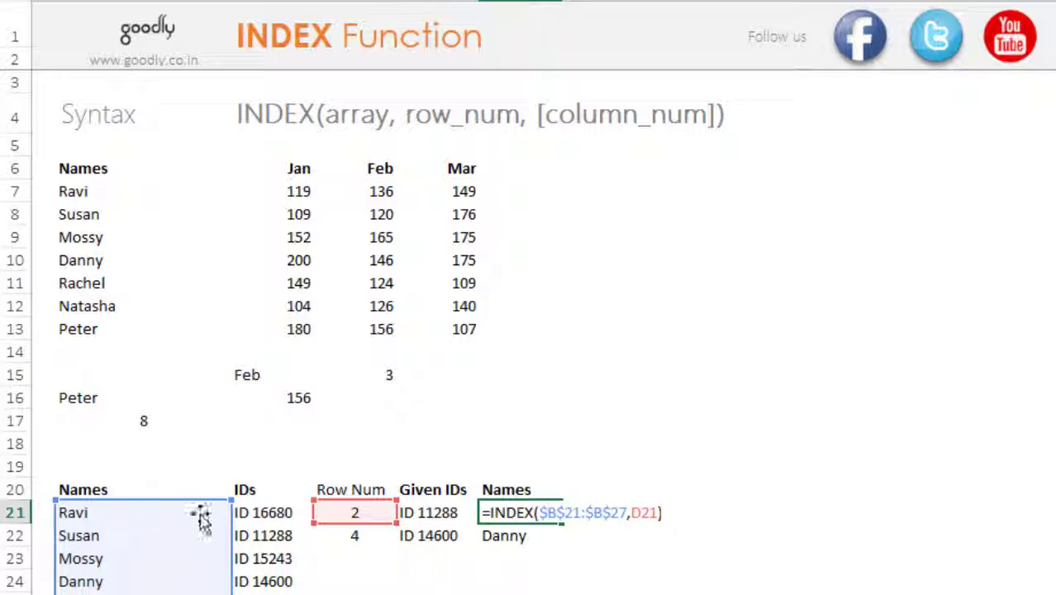
left_click(671, 520)
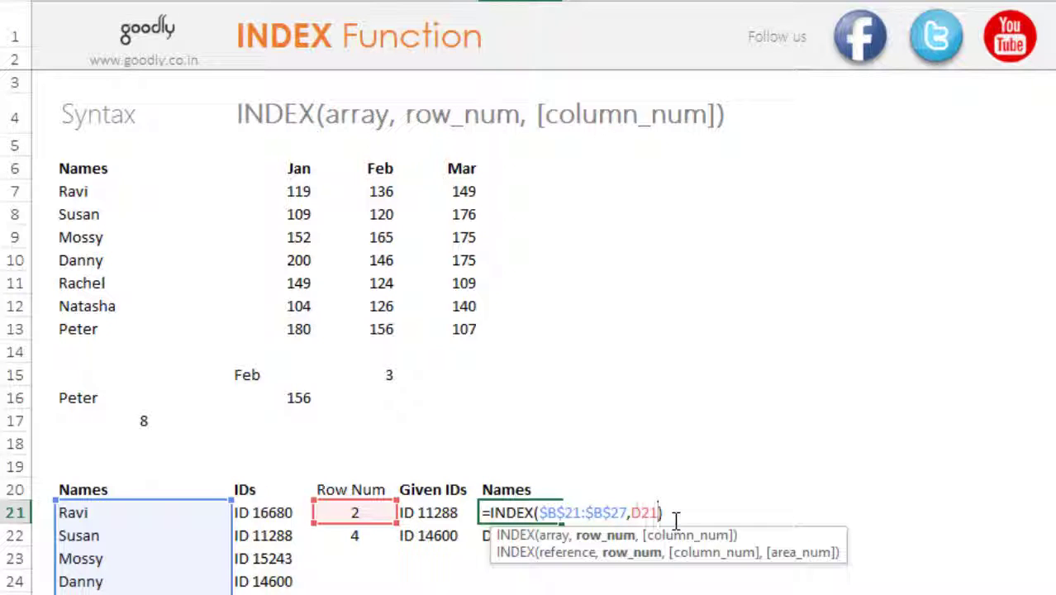
type(",")
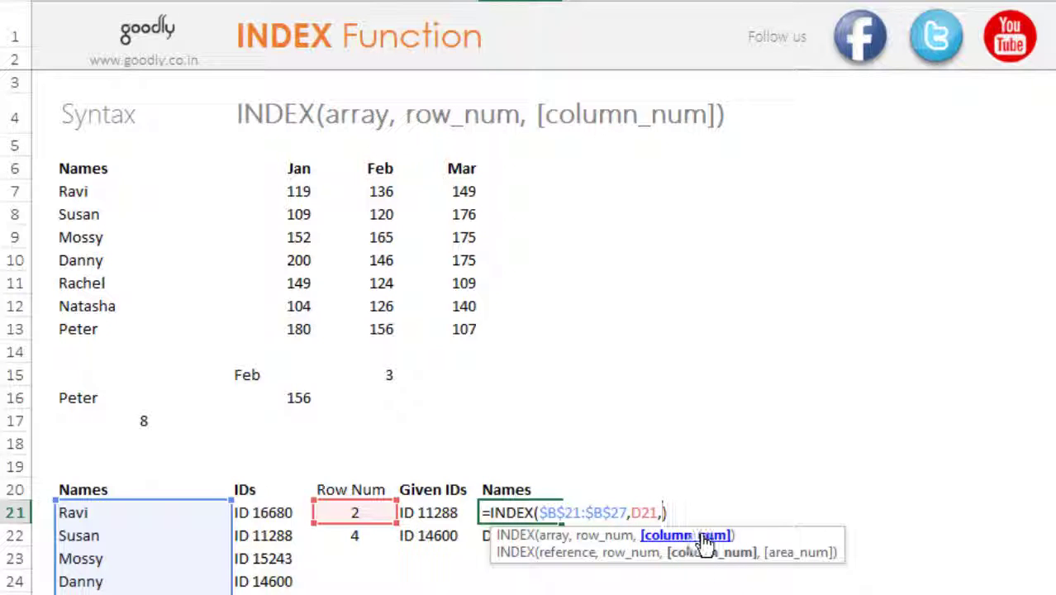
key("BackSpace")
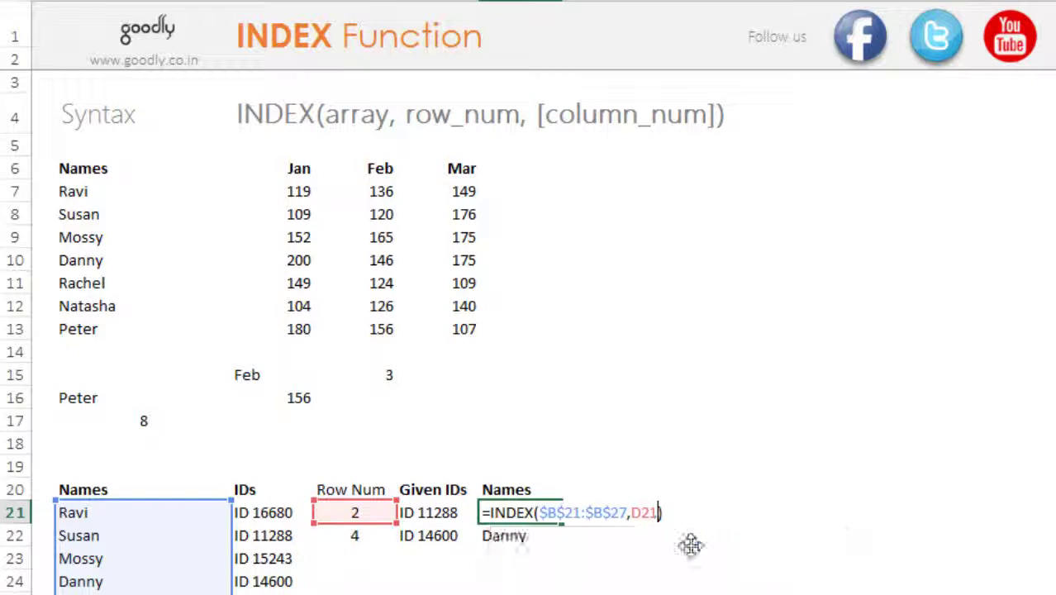
key("Return")
- Try the two-way lookup in C16 without its column argument by shortening the formula to =INDEX($B$6:$E$13,B17)
key("Up")
key("Left")
key("Left")
key("Up")
key("Up")
key("Up")
key("Left")
key("Up")
key("Up")
key("F2")
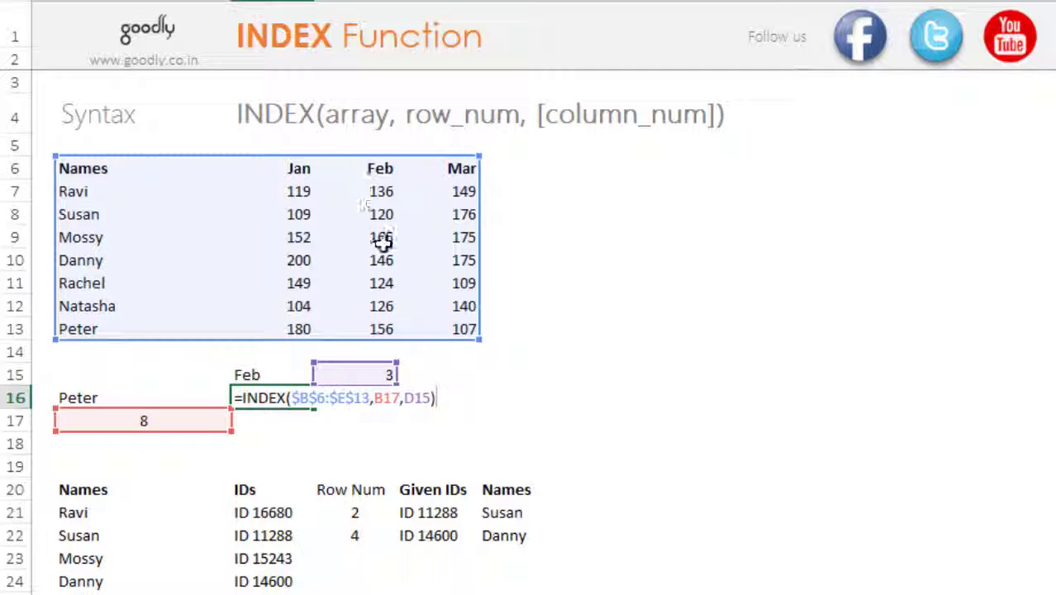
key("Left")
key("Left")
key("Left")
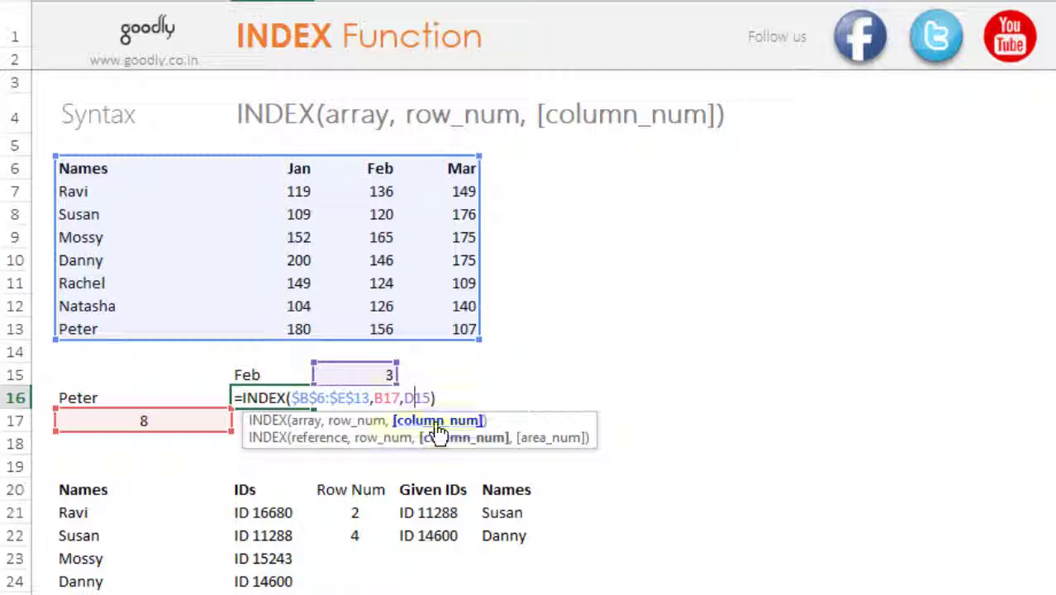
key("Left")
key("Delete")
key("Delete")
key("Delete")
key("Delete")
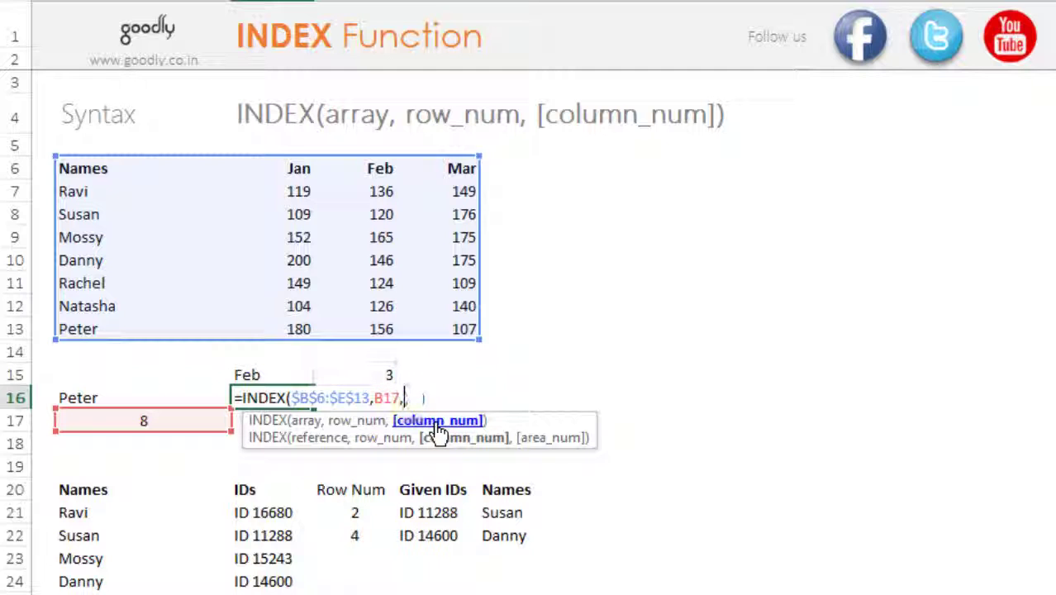
key("BackSpace")
type(")")
key("Return")
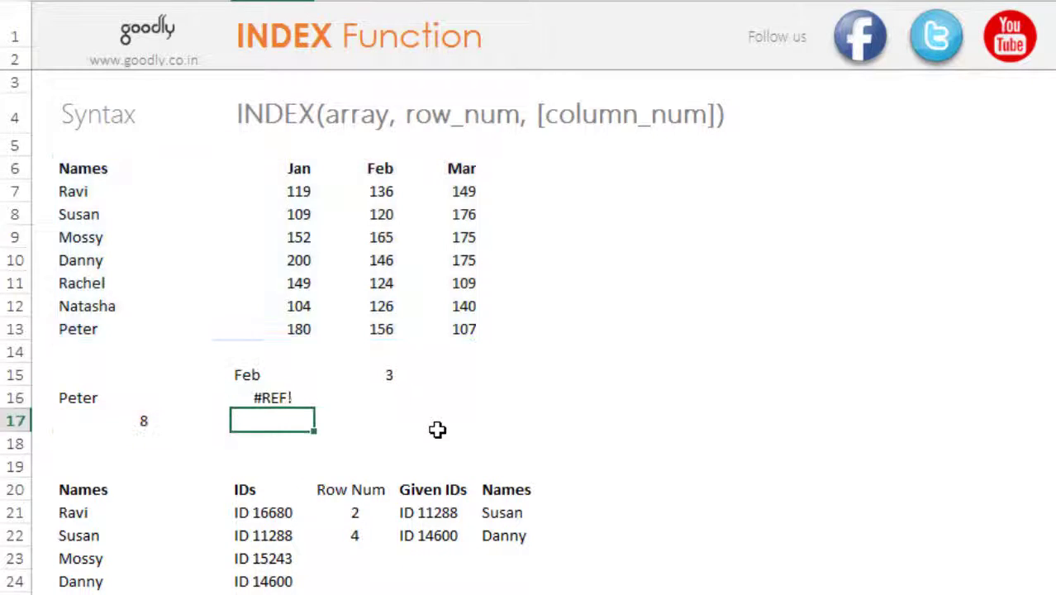
- Undo the removal of the column argument in C16 and select the second Names result, F22
left_click(290, 401)
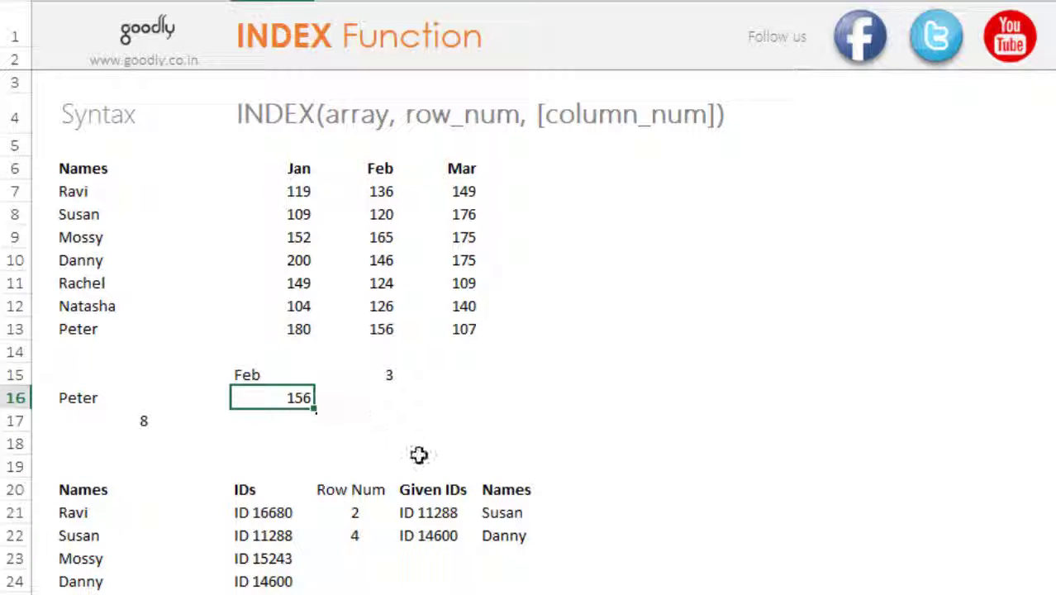
left_click(503, 536)
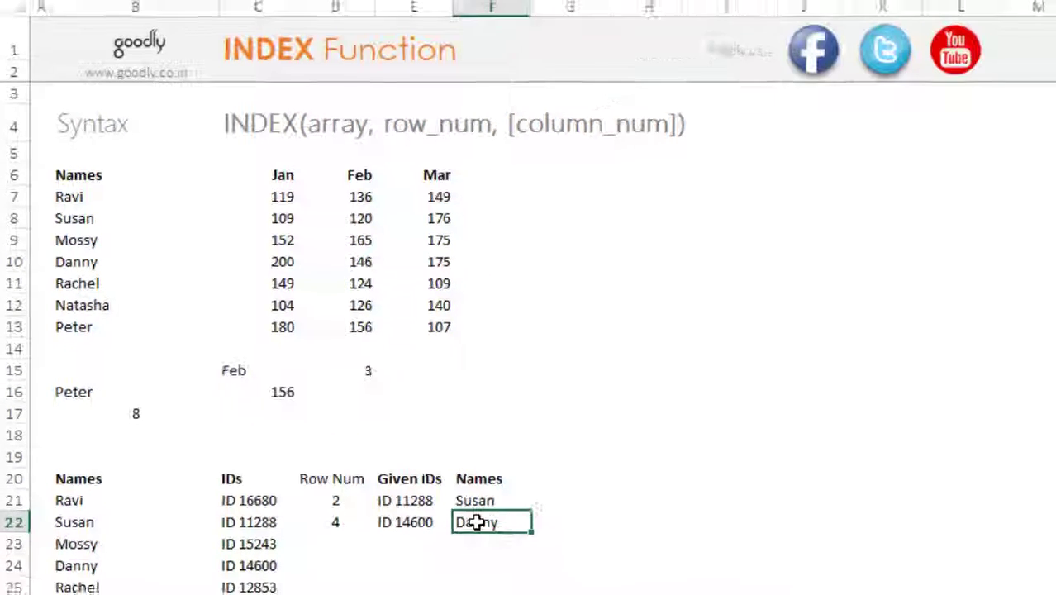